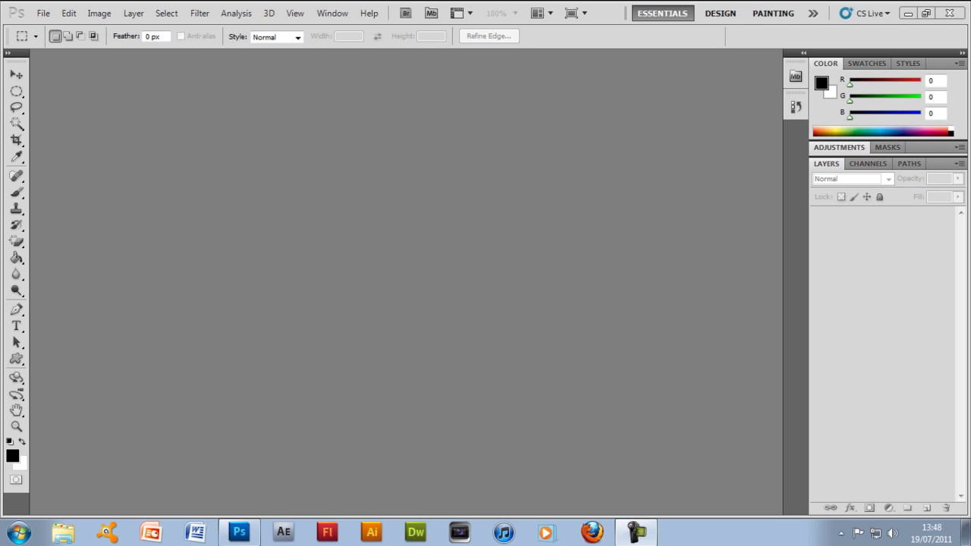
Open the rhino photo DSC01586.JPG
key("alt+f")
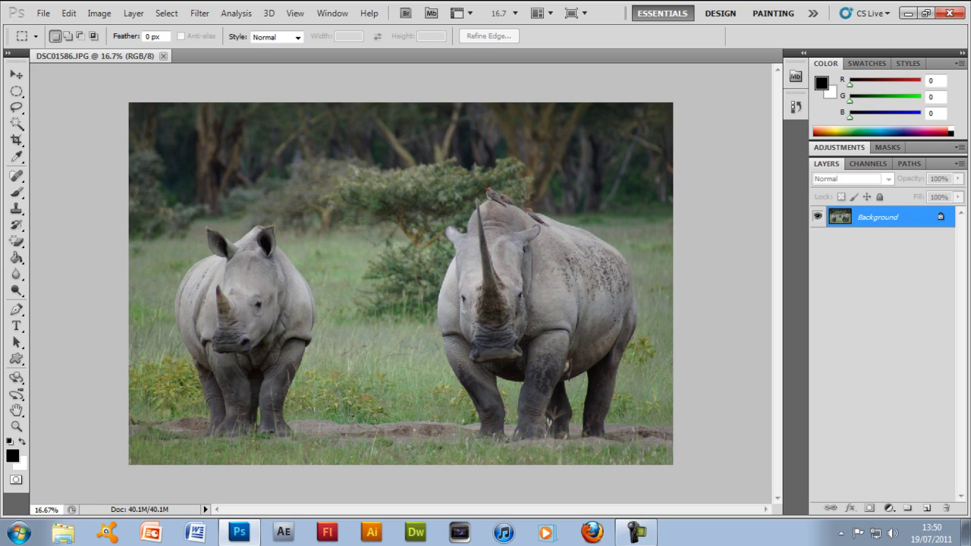
Outline the larger rhino with a rectangular marquee selection, and deselect it
left_click_drag(415, 156, 654, 448)
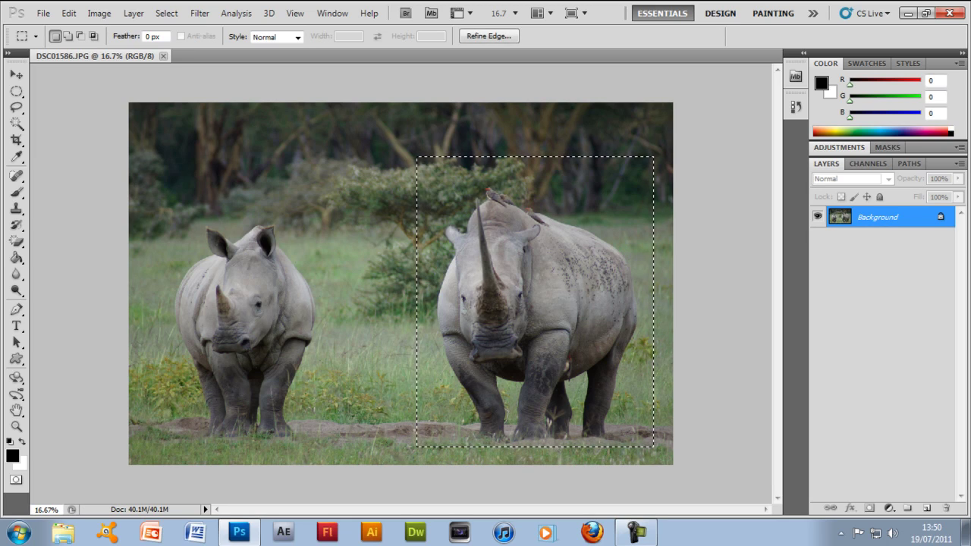
key("ctrl+d")
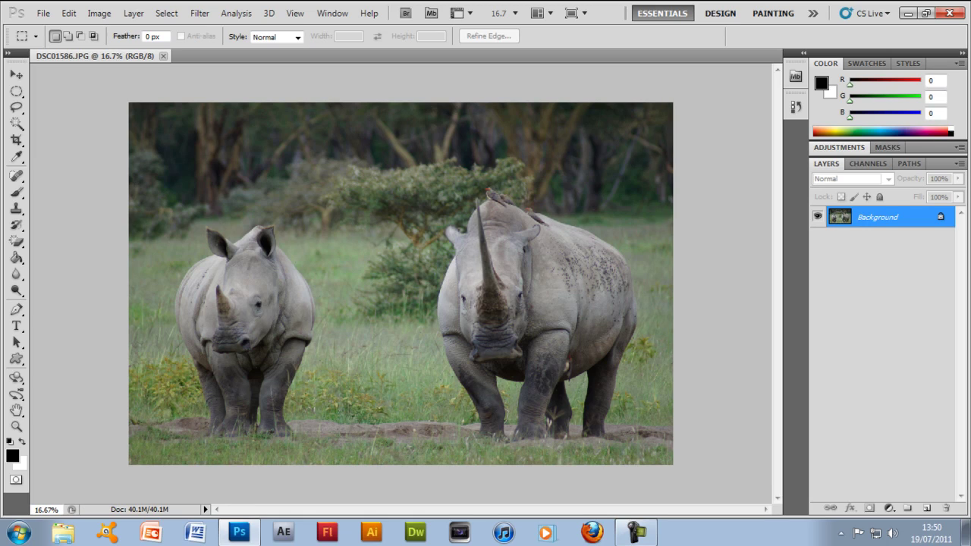
Convert the locked Background into a regular layer named Layer 0
double_click(878, 217)
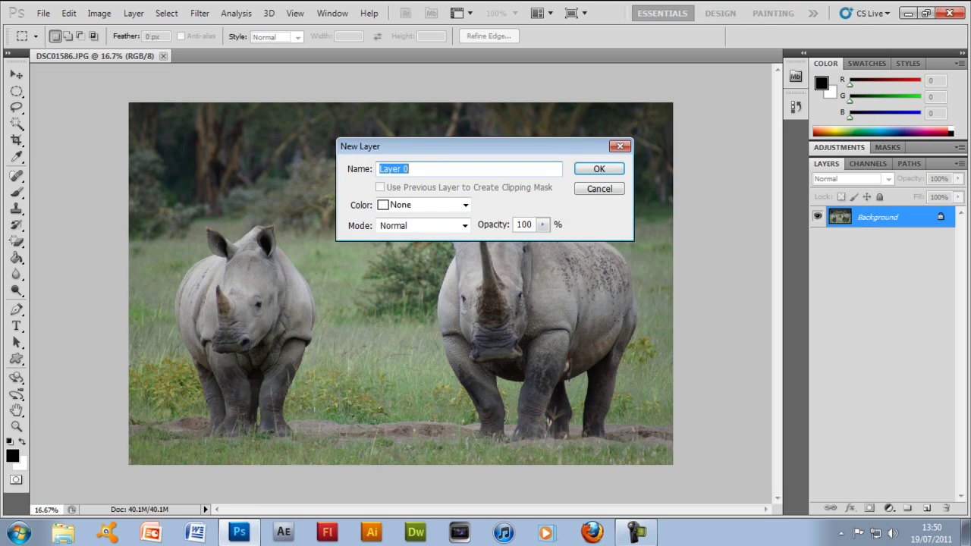
key("Return")
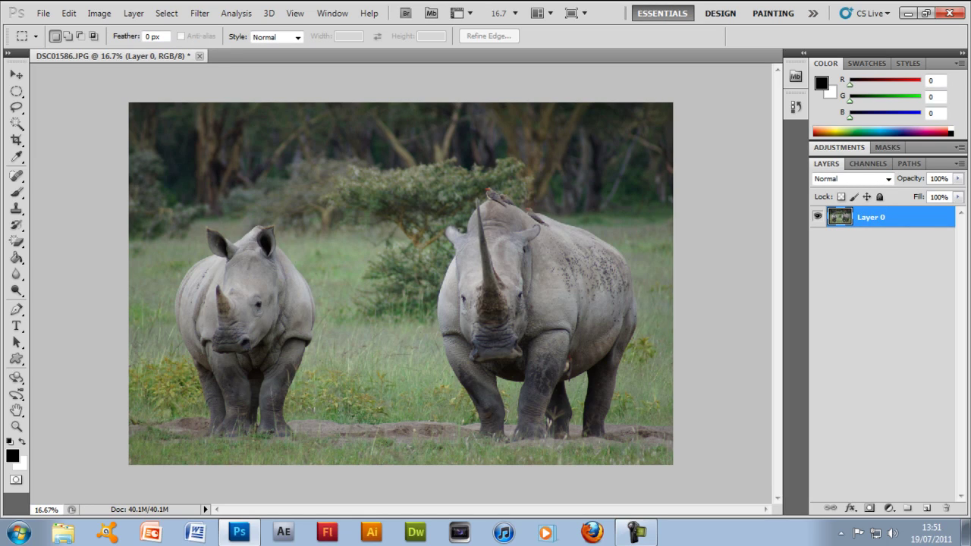
left_click(869, 508)
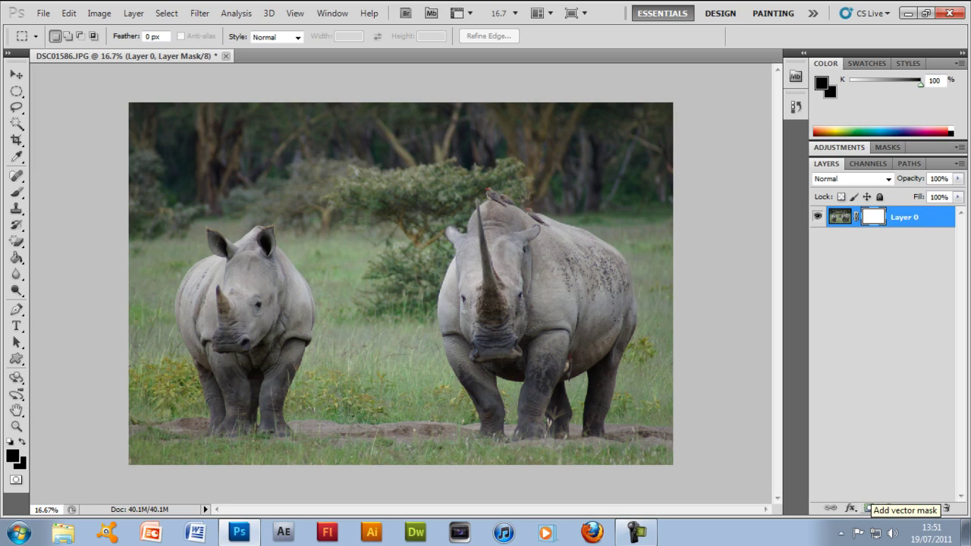
left_click(869, 508)
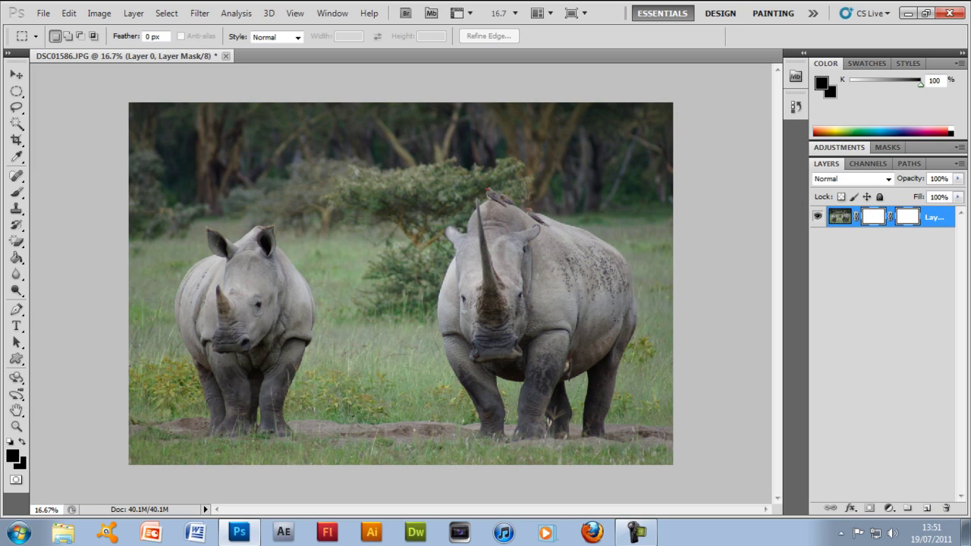
key("ctrl+z")
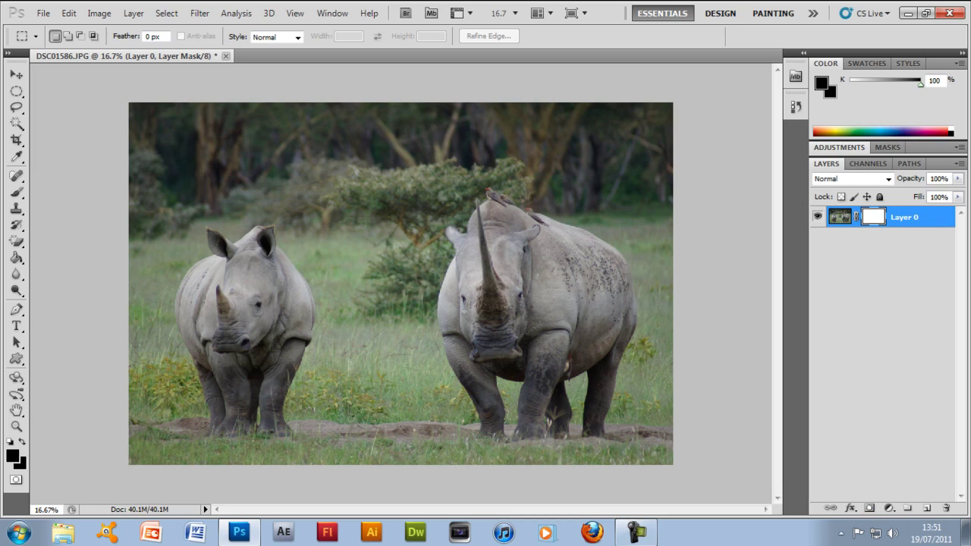
left_click(869, 508)
key("ctrl+alt+z")
key("ctrl+alt+z")
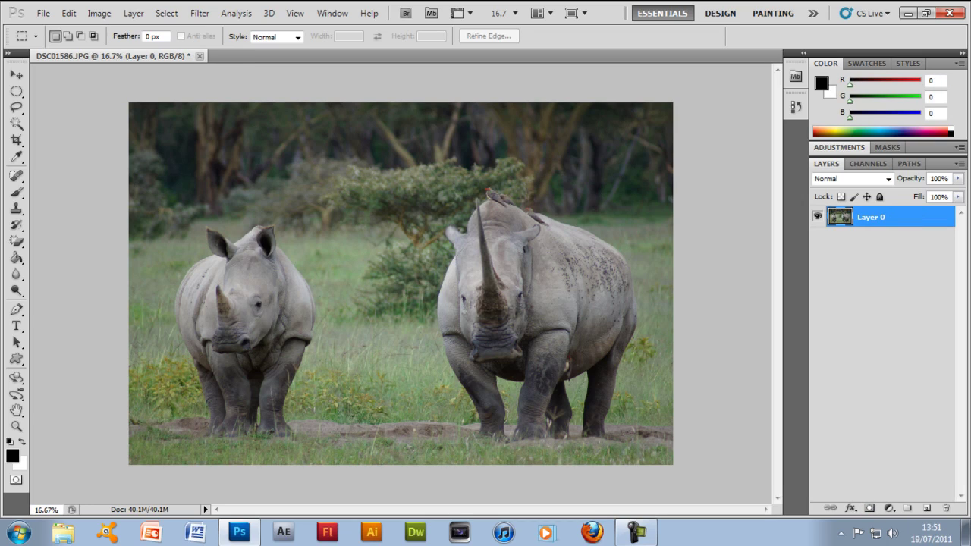
Add a layer mask to Layer 0 and activate the Brush tool
left_click(869, 508)
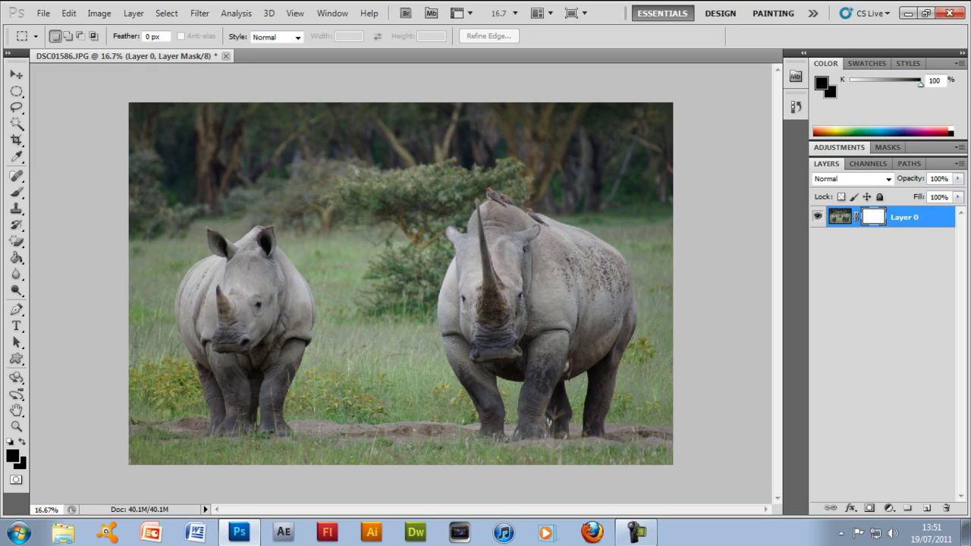
key("d")
left_click(832, 93)
left_click(16, 192)
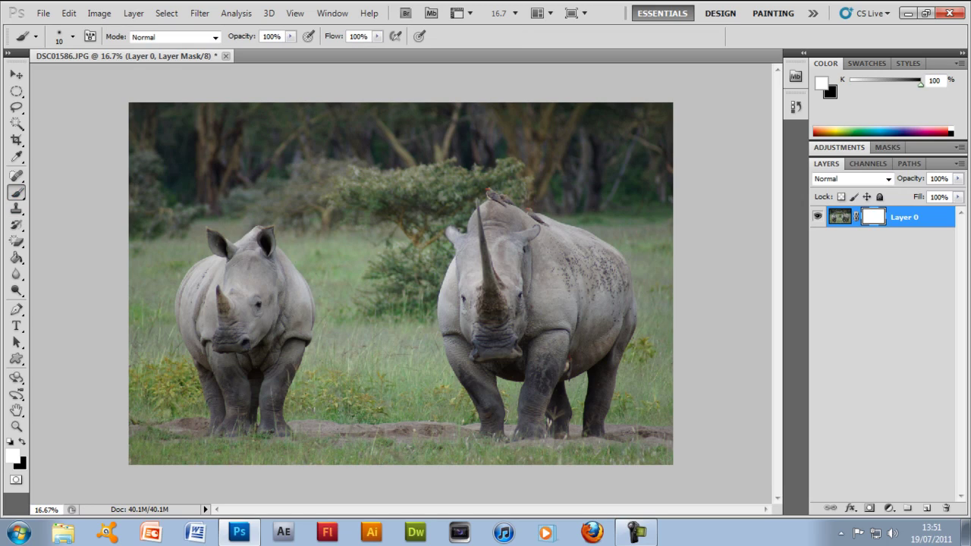
Set the brush to a size of 10 px with 0% hardness
left_click(73, 36)
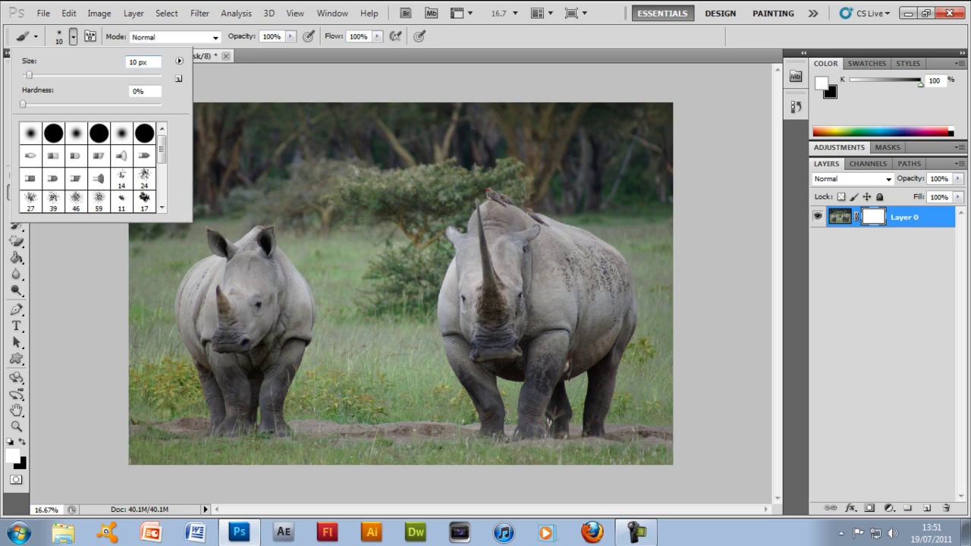
double_click(138, 62)
left_click(144, 91)
key("Return")
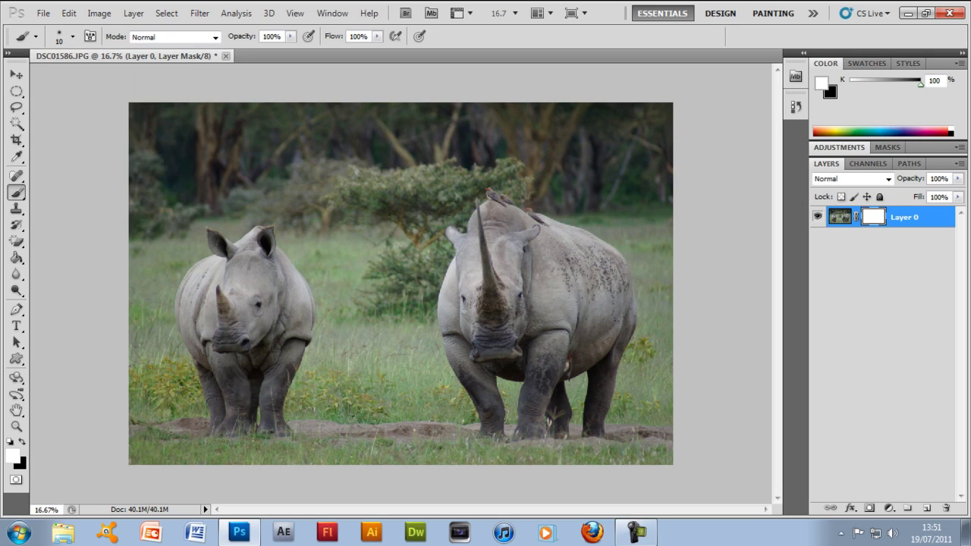
Set the foreground colour to black and the background colour to white for painting on the layer mask
scroll(464, 305, "up", 10)
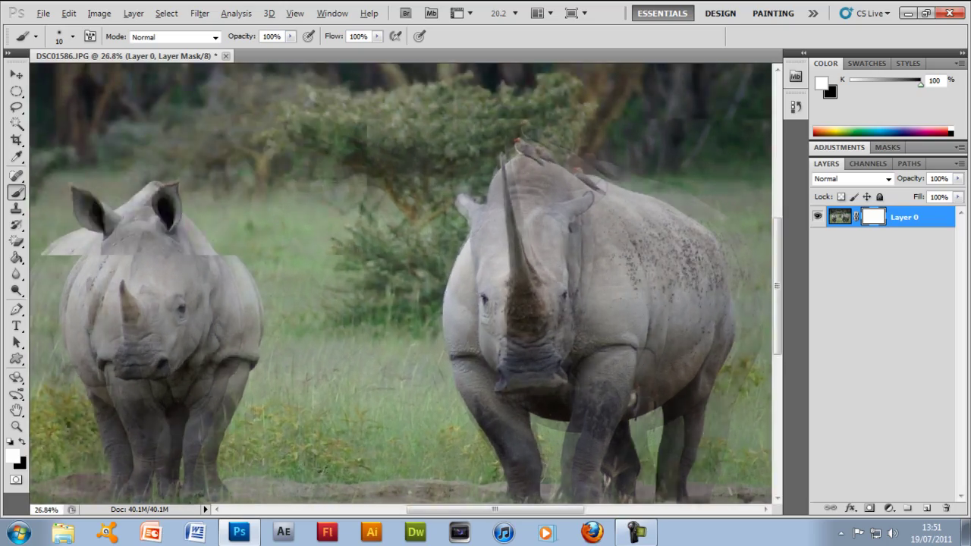
scroll(449, 319, "up", 6)
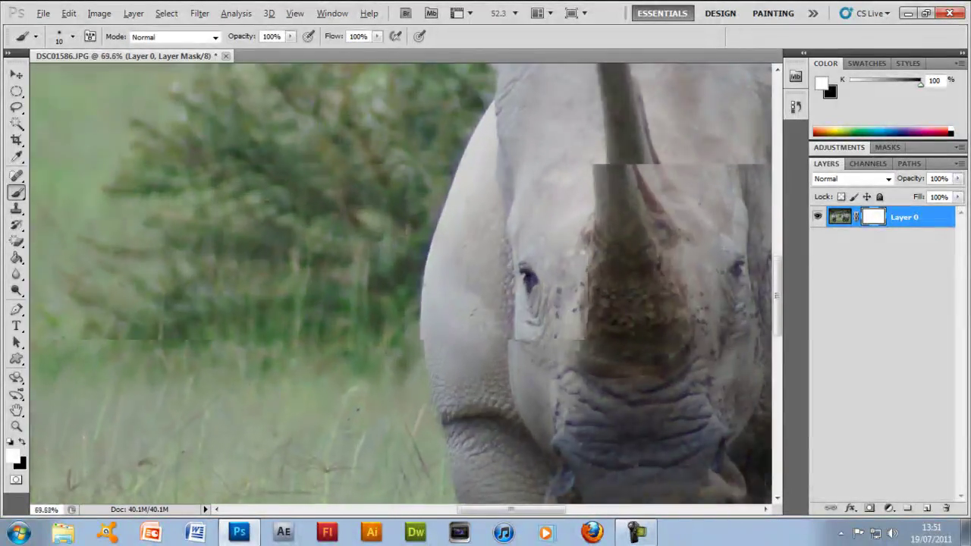
scroll(449, 318, "up", 2)
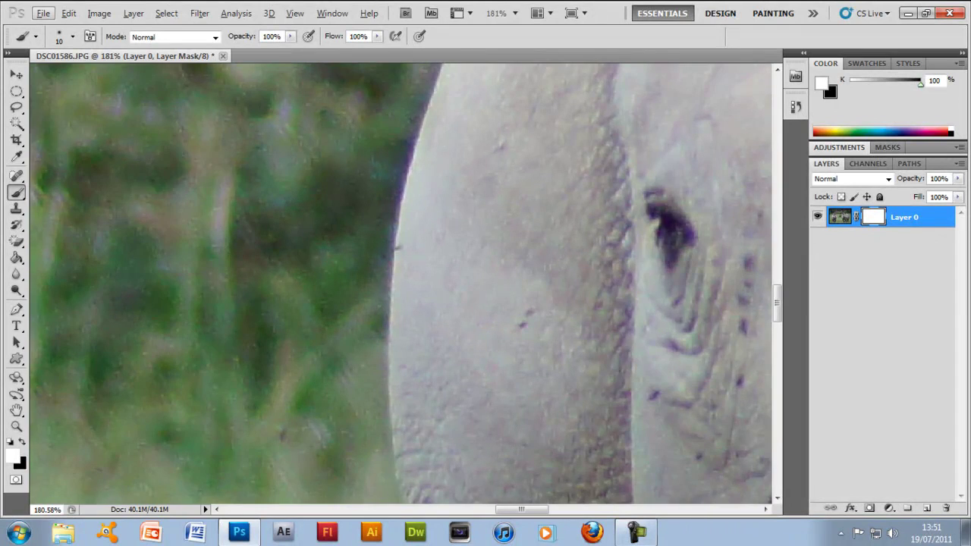
scroll(401, 284, "up", 1)
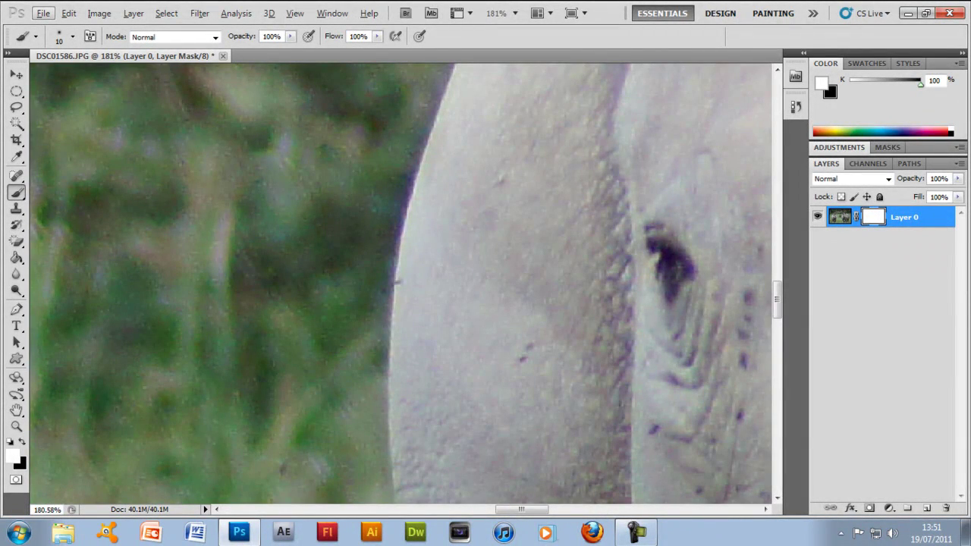
scroll(400, 275, "up", 1)
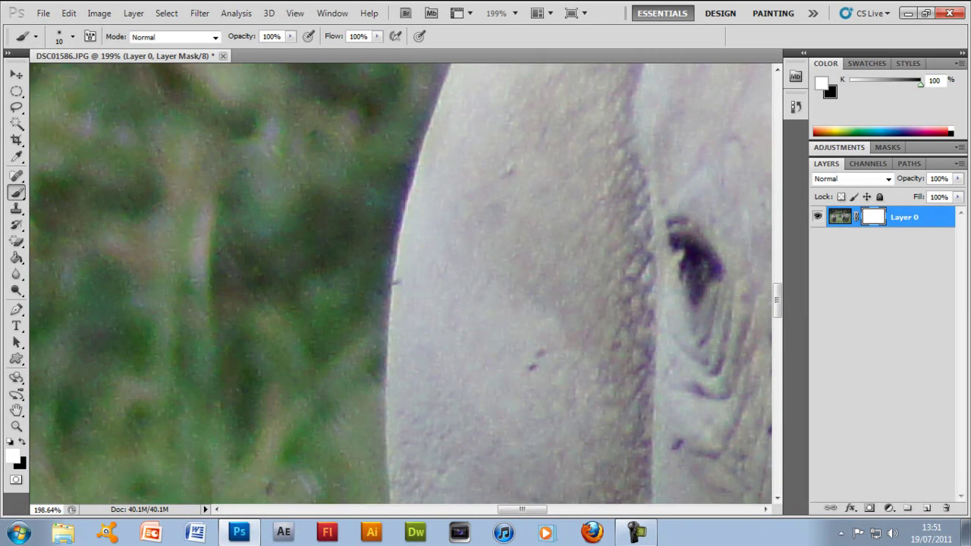
left_click(22, 464)
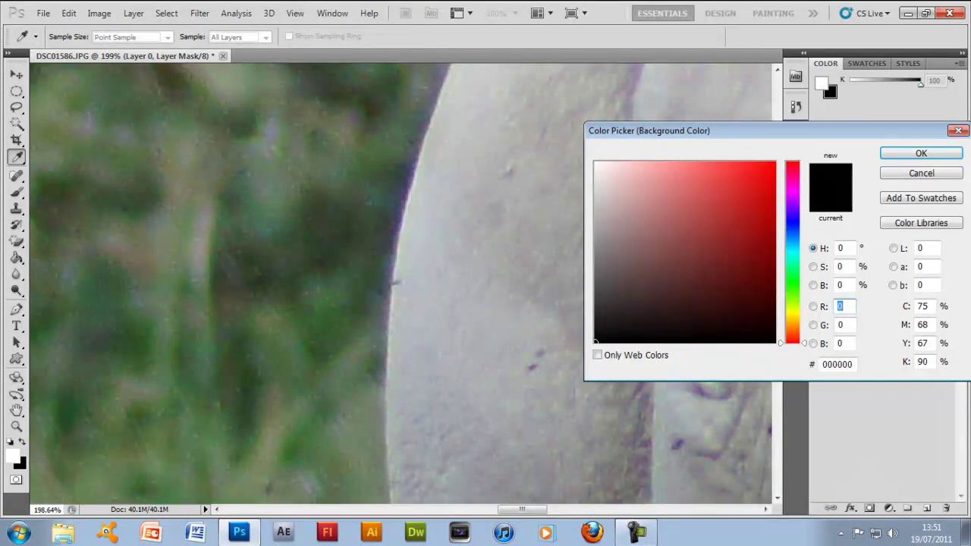
left_click(595, 162)
left_click(921, 153)
left_click(821, 84)
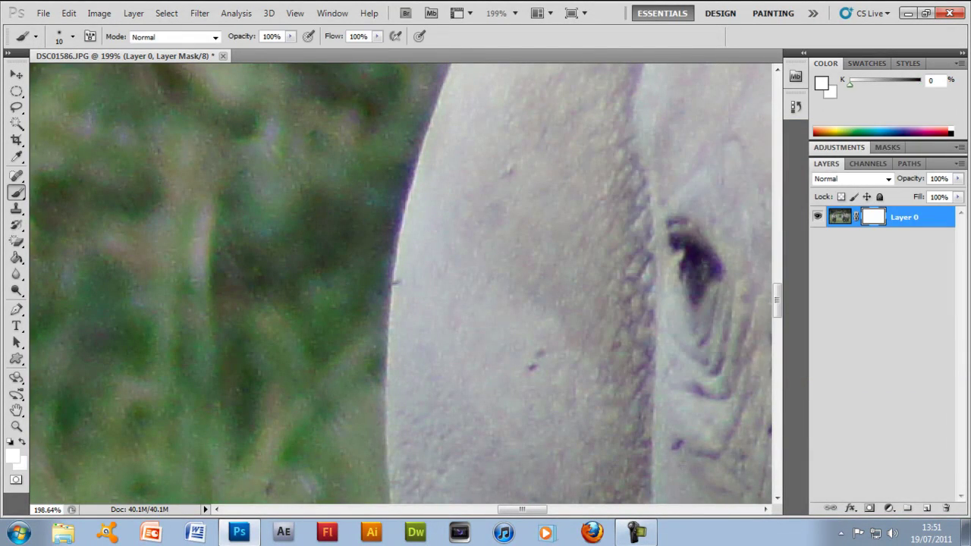
left_click_drag(850, 84, 876, 84)
key("d")
Paint black on the mask along the outer edge of the larger rhino's shoulder beside the bush, hiding a narrow strip of background
left_click_drag(402, 199, 386, 280)
scroll(386, 281, "down", 2)
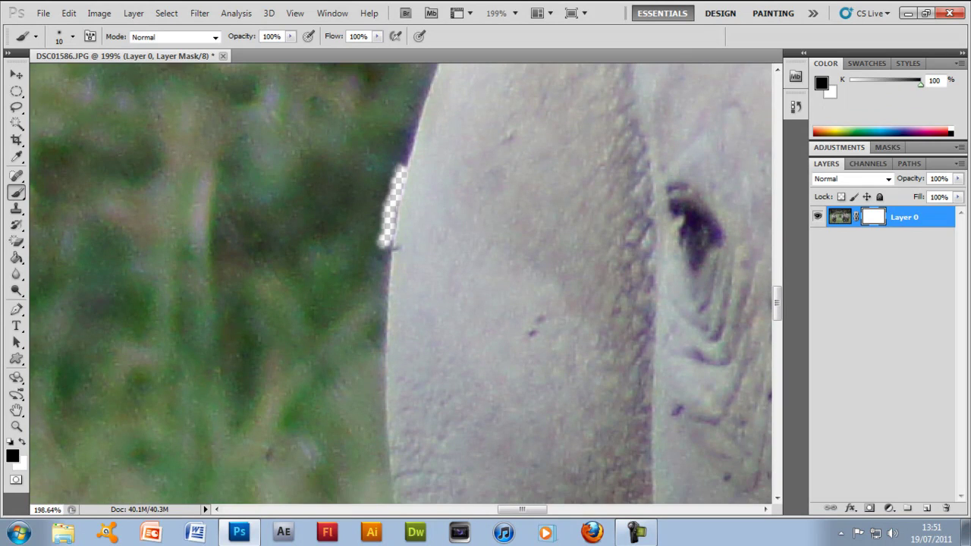
left_click_drag(386, 246, 375, 343)
scroll(382, 286, "down", 1)
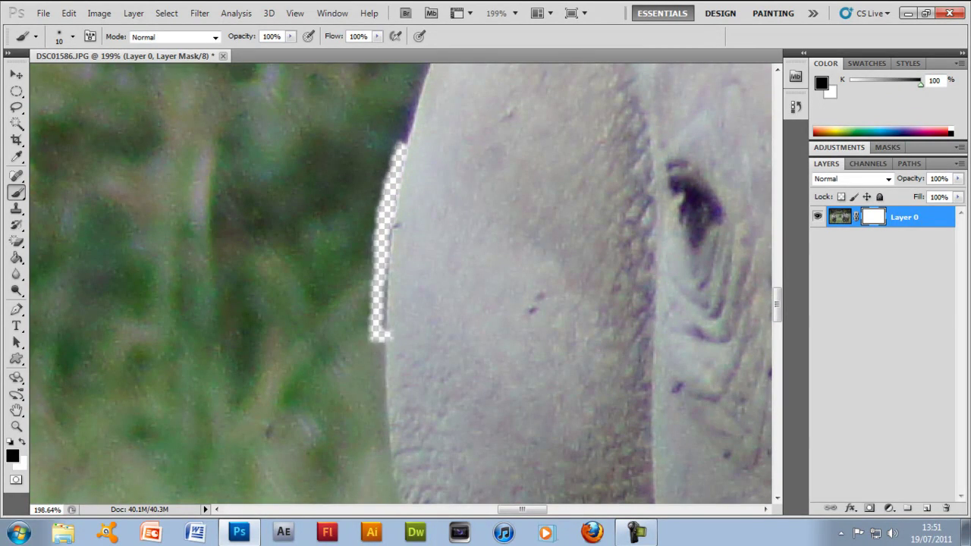
scroll(375, 343, "down", 4)
left_click_drag(387, 185, 372, 322)
Continue the black mask outline down the larger rhino's lower shoulder to just above the skin fold of the foreleg
scroll(372, 321, "down", 1)
scroll(400, 284, "down", 7)
left_click_drag(383, 141, 380, 215)
scroll(380, 215, "down", 1)
left_click_drag(383, 180, 394, 250)
scroll(394, 250, "down", 2)
left_click_drag(395, 207, 400, 229)
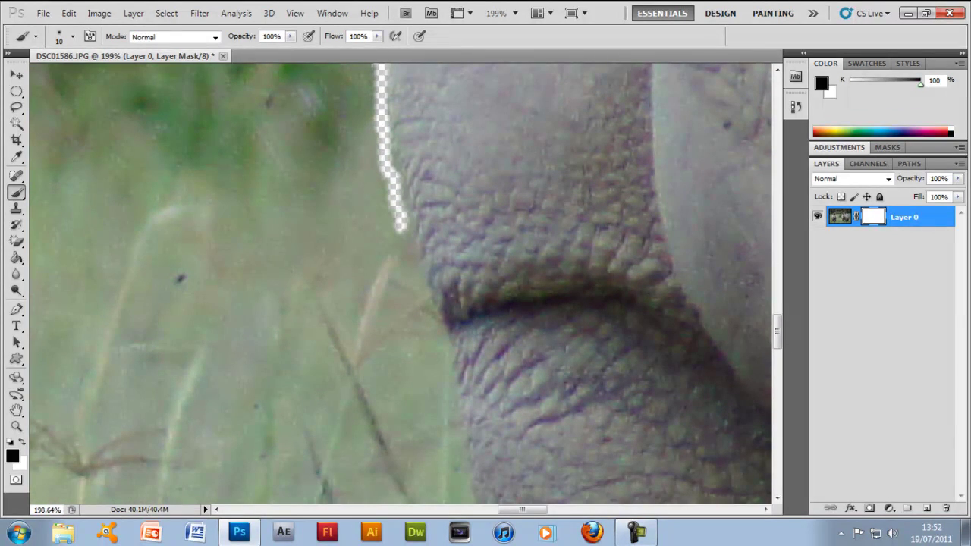
Paint the mask outline along the outer edge of the larger rhino's upper foreleg, below the skin fold
scroll(378, 156, "down", 3)
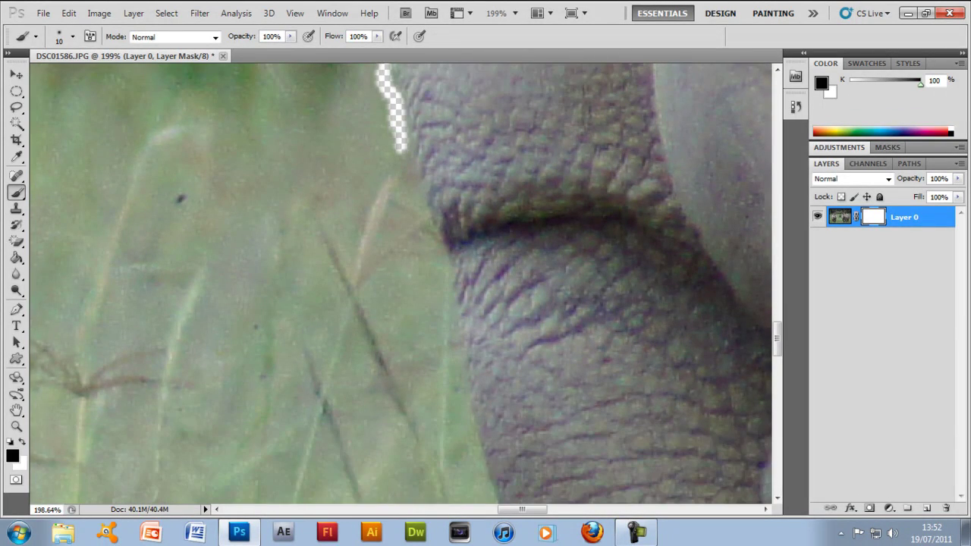
mouse_move(446, 264)
left_mouse_down()
mouse_move(403, 151)
mouse_move(443, 262)
mouse_move(444, 137)
mouse_move(447, 401)
left_mouse_up()
scroll(402, 140, "down", 5)
mouse_move(472, 322)
left_mouse_down()
mouse_move(451, 194)
mouse_move(472, 319)
mouse_move(473, 160)
mouse_move(514, 288)
left_mouse_up()
scroll(450, 152, "down", 6)
left_click_drag(497, 233, 526, 342)
Extend the mask outline along the slanting outer edge of the same foreleg towards the yellow-leaved plants
scroll(526, 343, "down", 3)
scroll(402, 284, "down", 3)
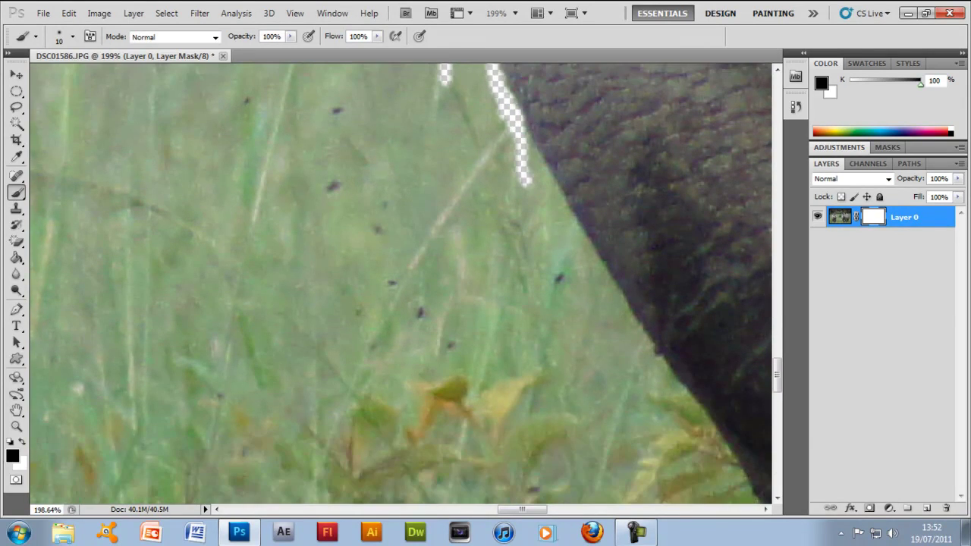
mouse_move(525, 131)
left_mouse_down()
mouse_move(557, 189)
mouse_move(583, 337)
left_mouse_up()
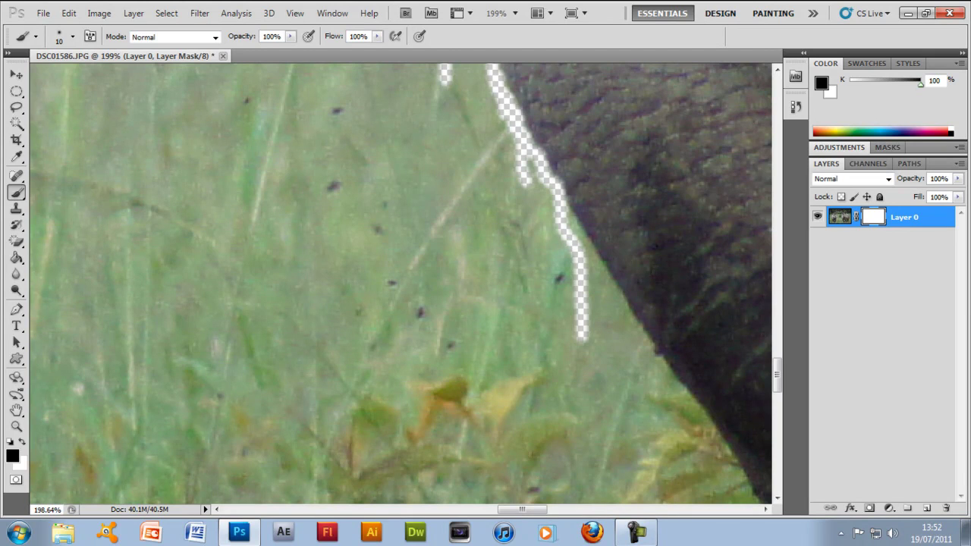
scroll(402, 283, "right", 9)
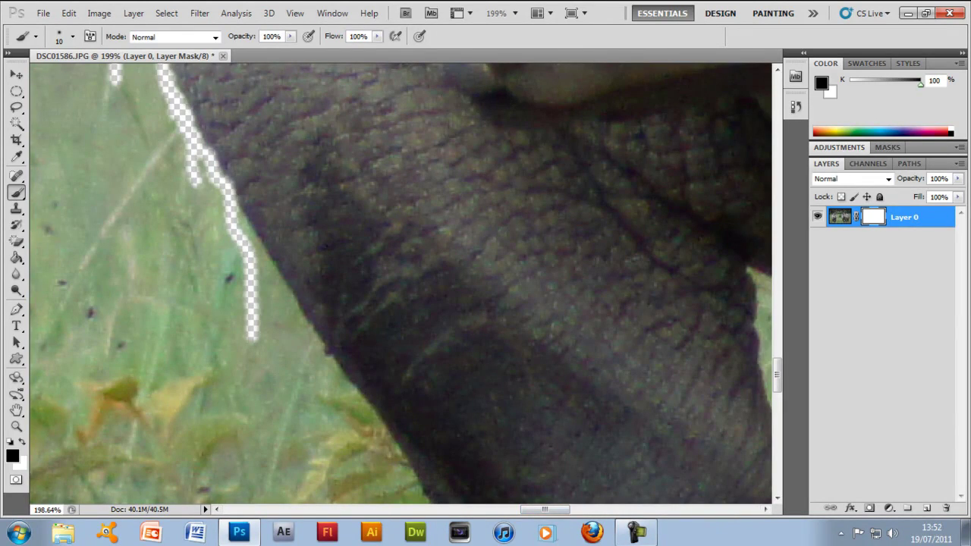
left_click_drag(381, 431, 249, 232)
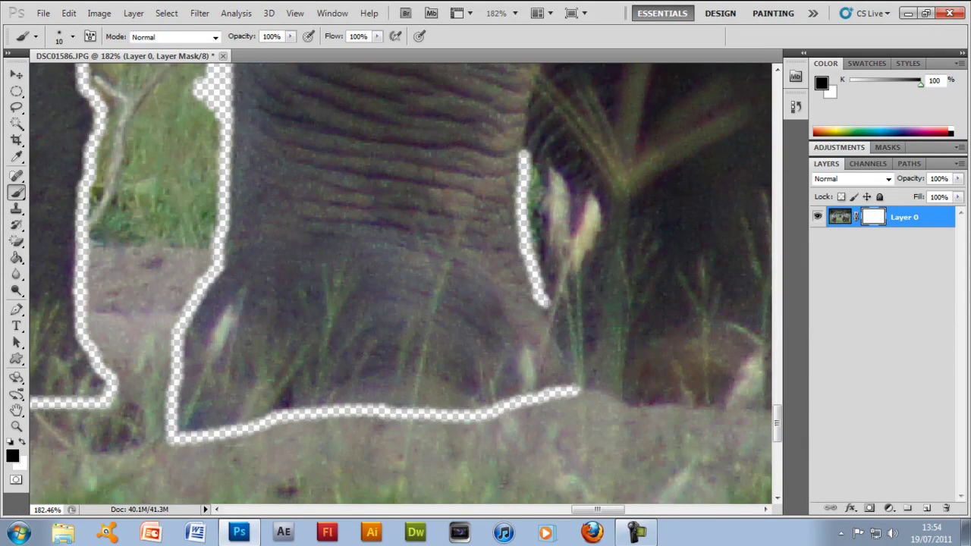
Close the mask outline around the small grassy gap between the larger rhino's front foot and hind leg
mouse_move(544, 302)
left_mouse_down()
mouse_move(568, 258)
mouse_move(565, 218)
mouse_move(529, 158)
left_mouse_up()
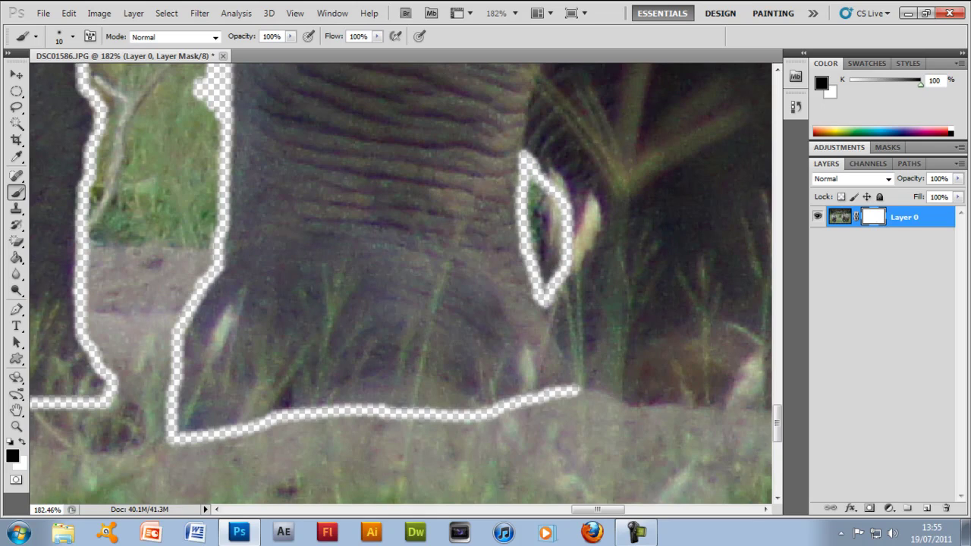
left_click_drag(598, 509, 617, 509)
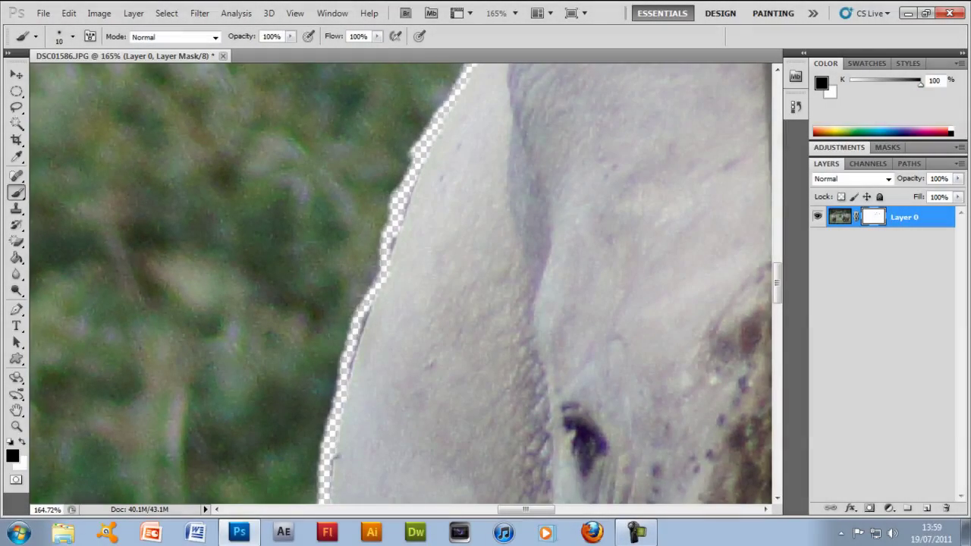
Touch up the masked edge beside the larger rhino's shoulder with short black brush strokes
mouse_move(364, 305)
left_mouse_down()
mouse_move(363, 334)
mouse_move(333, 394)
left_mouse_up()
left_click_drag(362, 318, 344, 386)
left_click_drag(331, 461, 320, 484)
Examine the masked outline around the larger rhino, from its head and back down to its feet
scroll(485, 288, "down", 10)
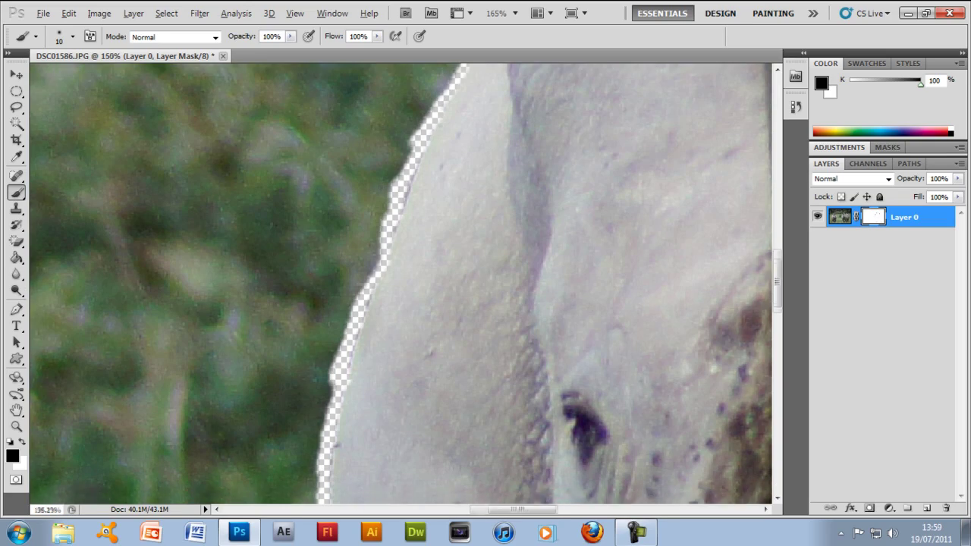
scroll(401, 282, "down", 2)
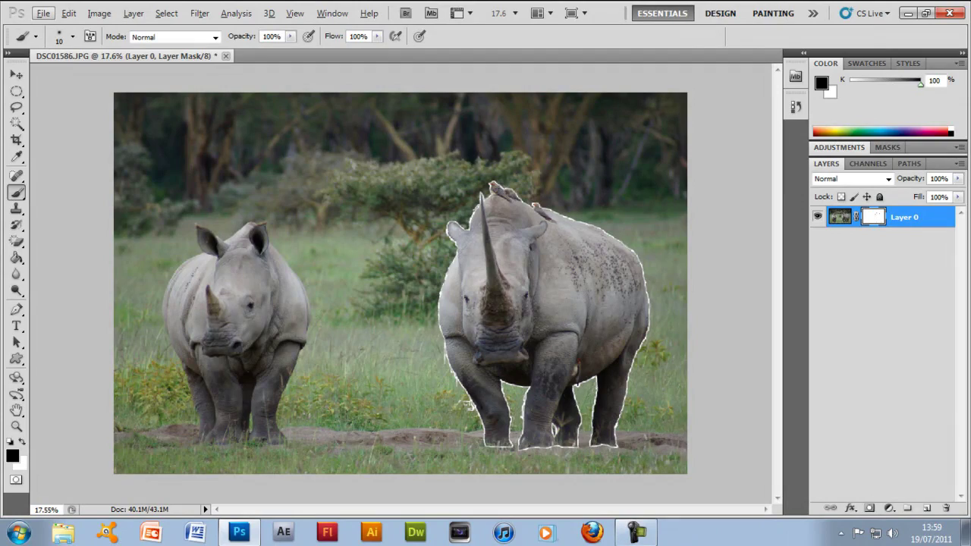
scroll(485, 228, "up", 8)
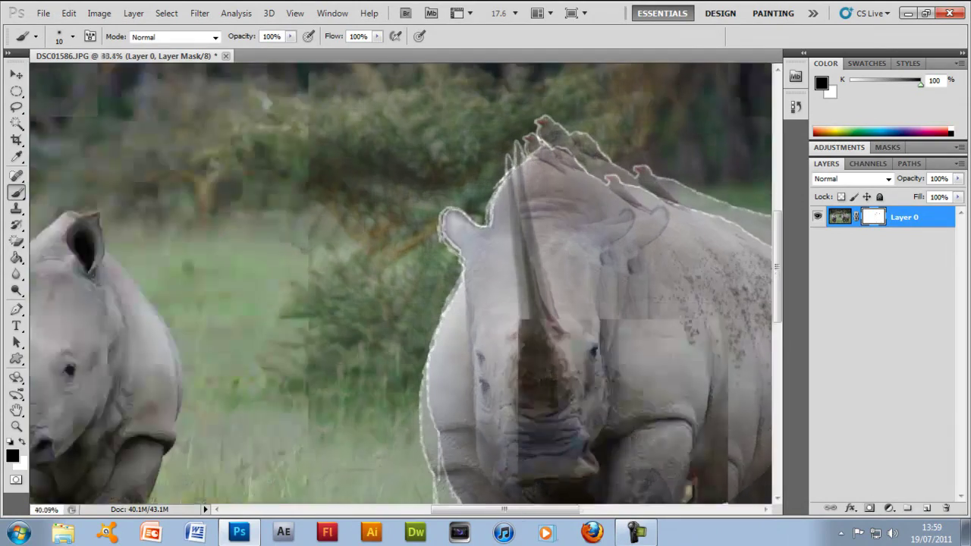
scroll(523, 224, "down", 5)
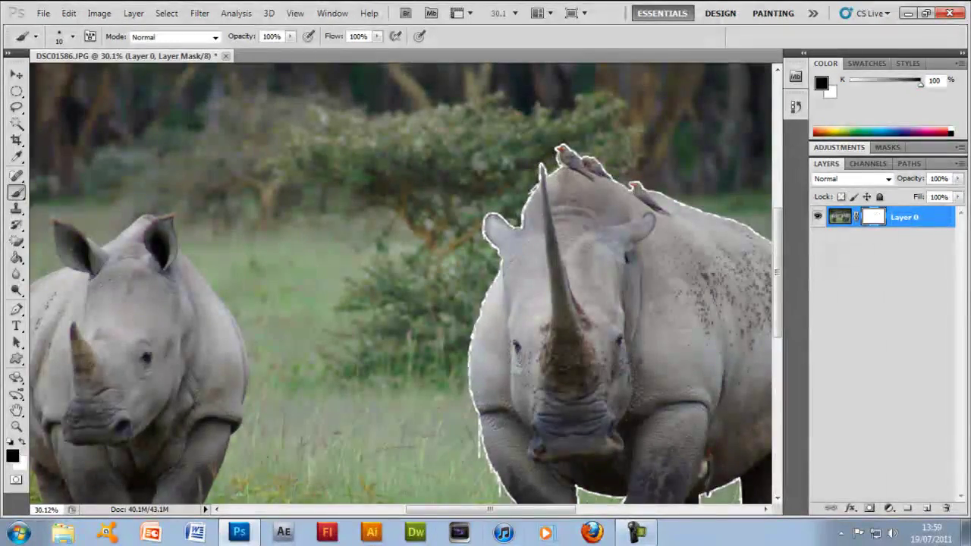
left_click(765, 509)
left_click(777, 499)
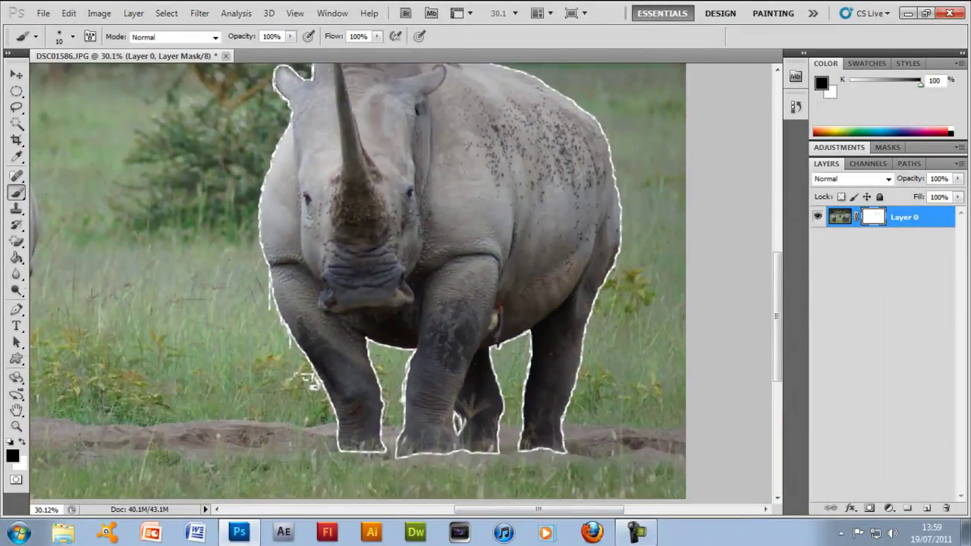
Compare the whole photo with and without the painted outline by disabling and re-enabling Layer 0's mask
scroll(463, 313, "up", 2)
scroll(464, 313, "down", 2)
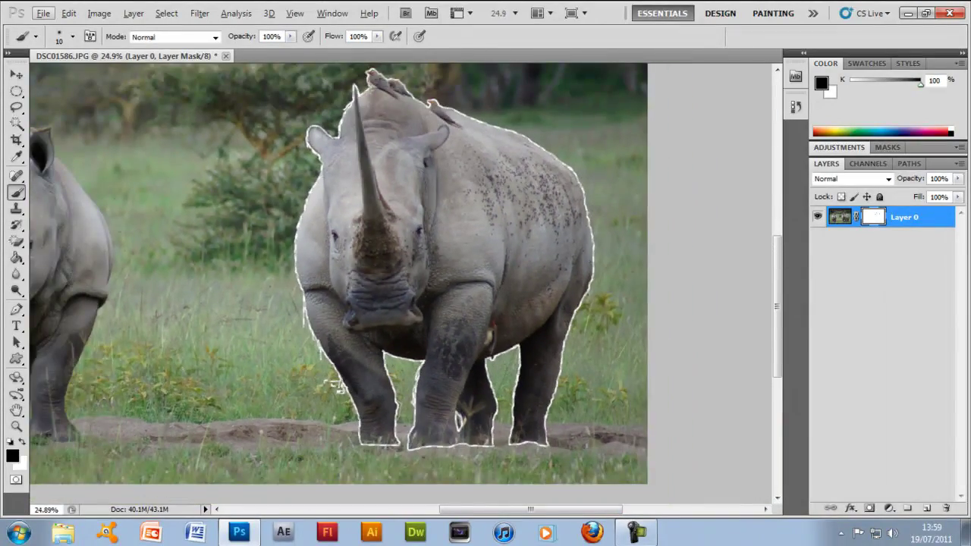
scroll(459, 418, "down", 2)
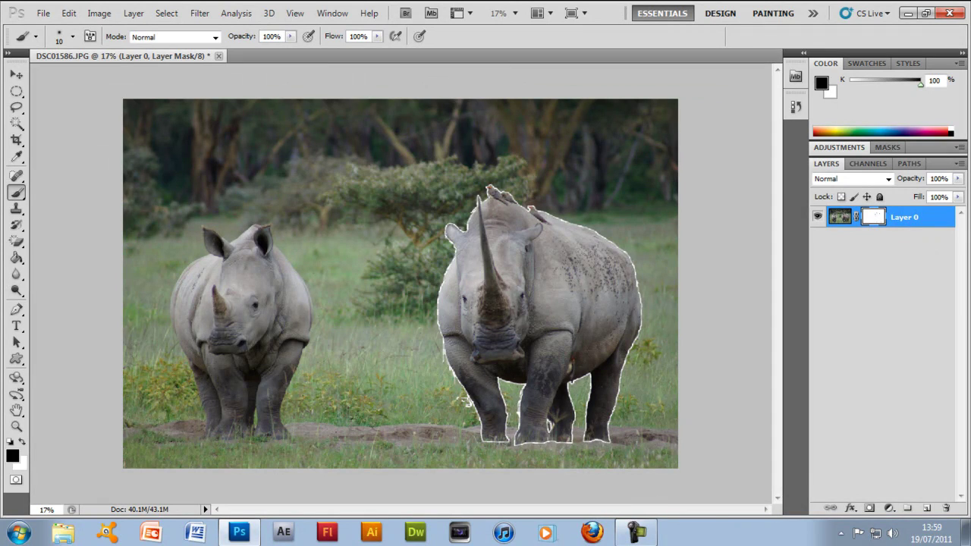
right_click(873, 218)
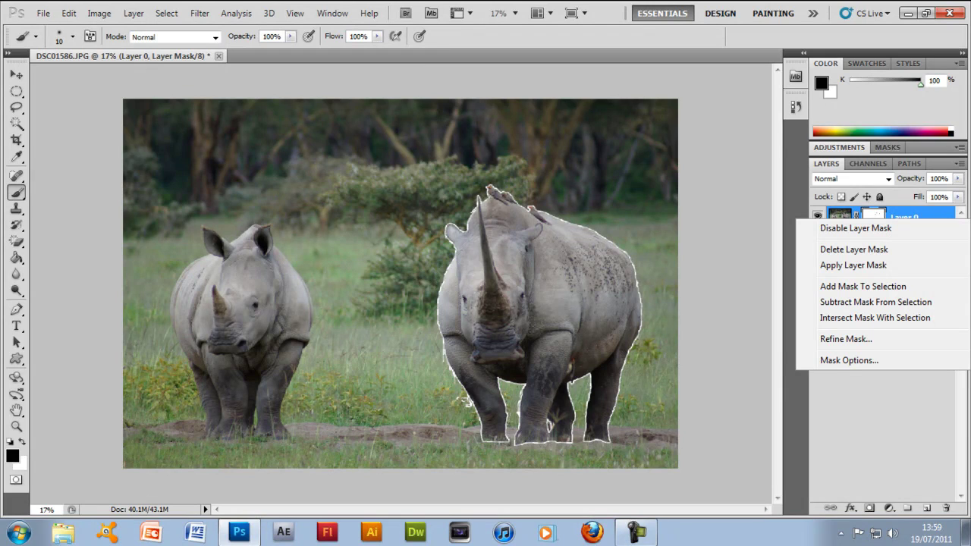
left_click(855, 228)
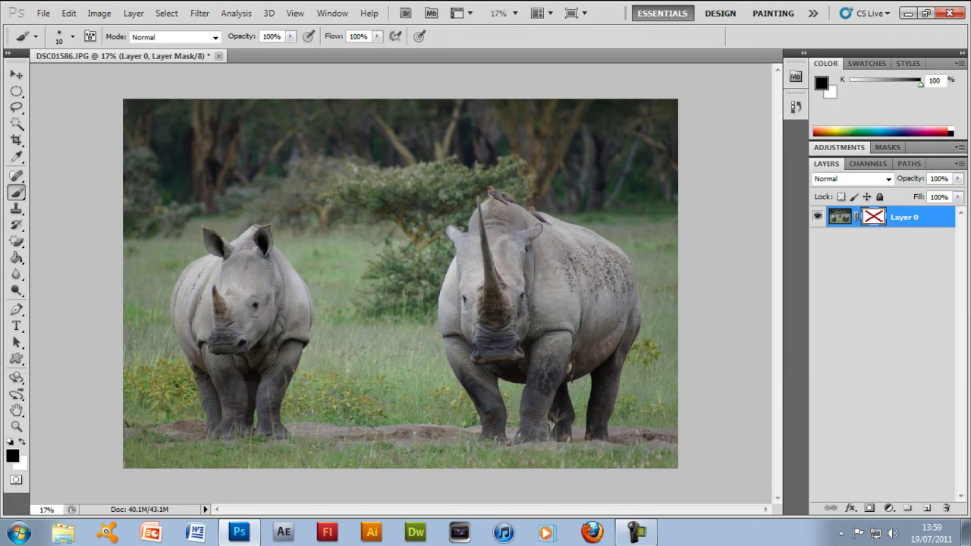
right_click(873, 217)
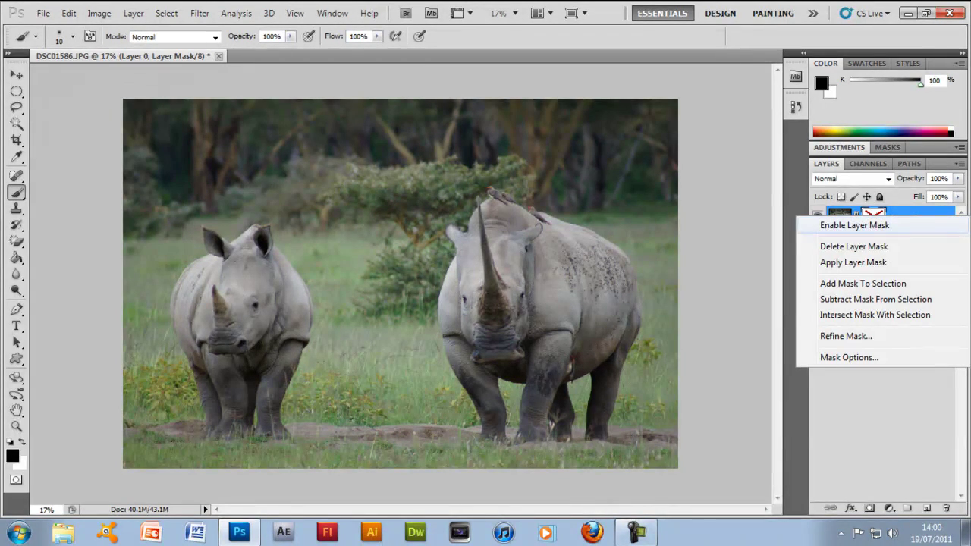
left_click(855, 225)
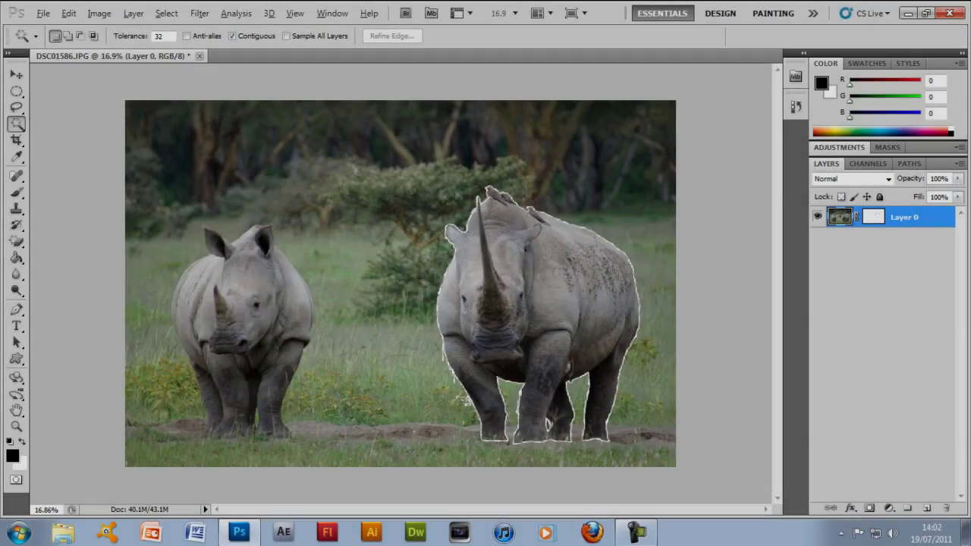
Display Layer 0's mask alone, select the area inside the rhino outline with the Magic Wand, and expand the selection by 5 pixels
left_click(873, 217, "alt")
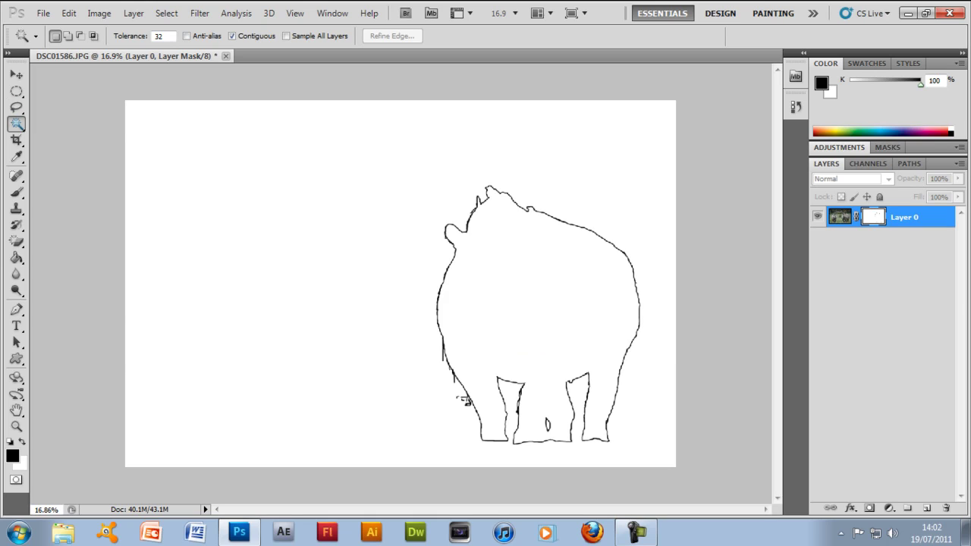
left_click(536, 303)
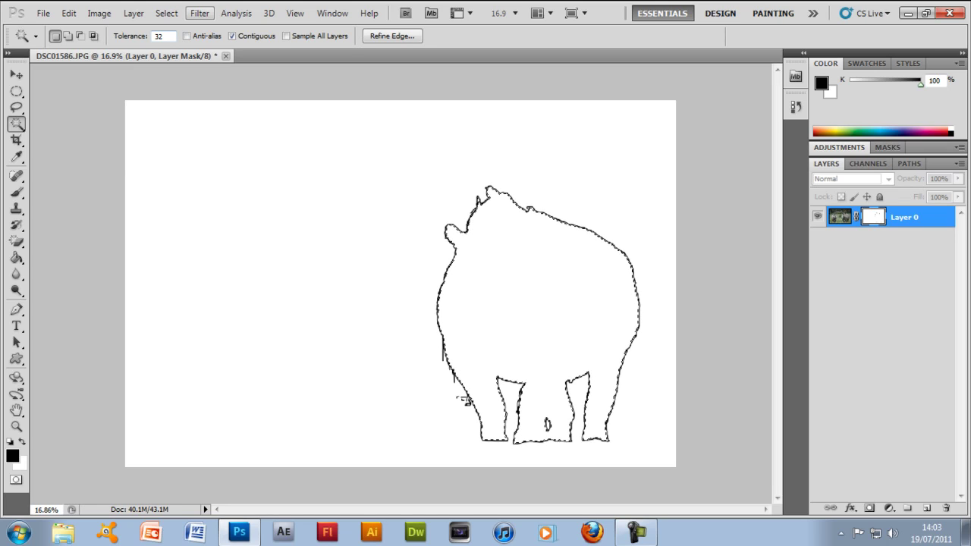
left_click(199, 13)
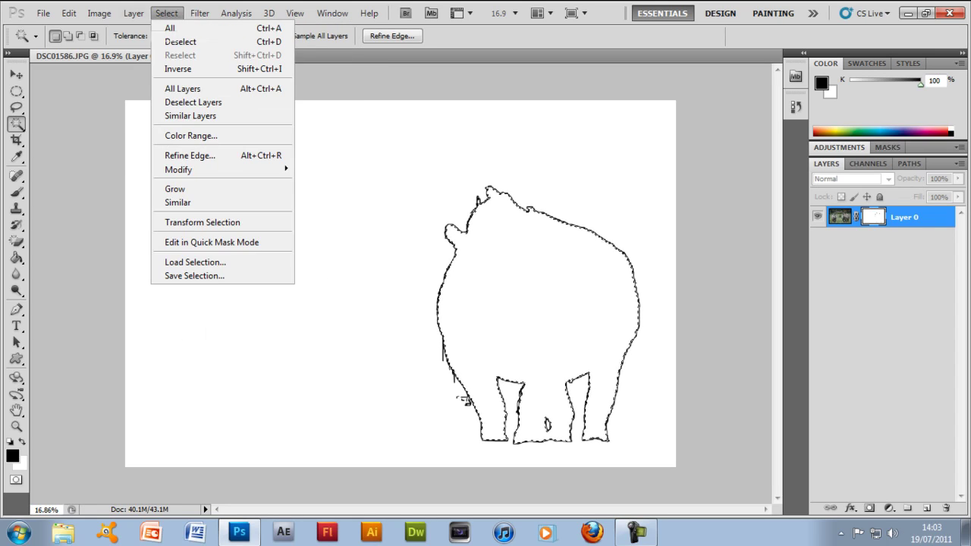
mouse_move(133, 13)
mouse_move(166, 13)
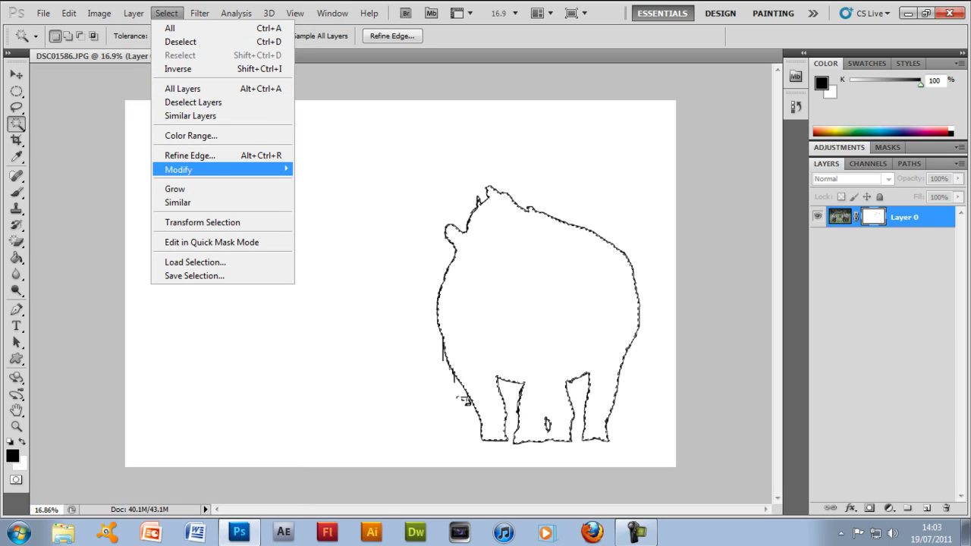
mouse_move(182, 169)
left_click(321, 196)
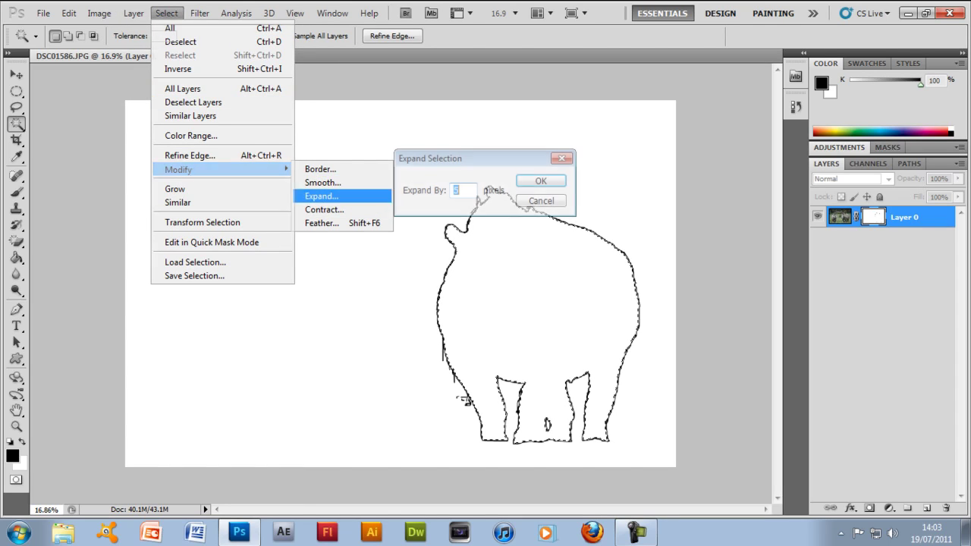
key("Return")
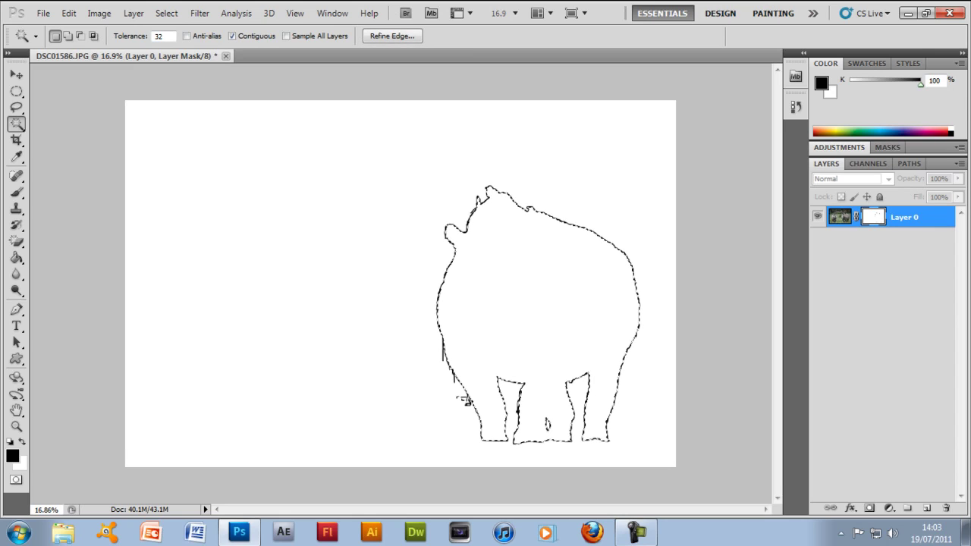
scroll(472, 231, "up", 7)
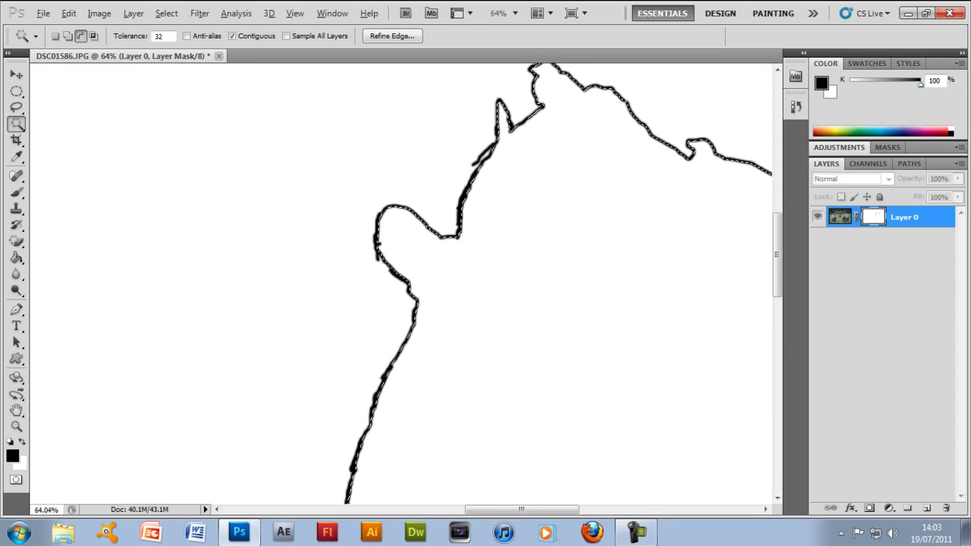
scroll(478, 228, "down", 6)
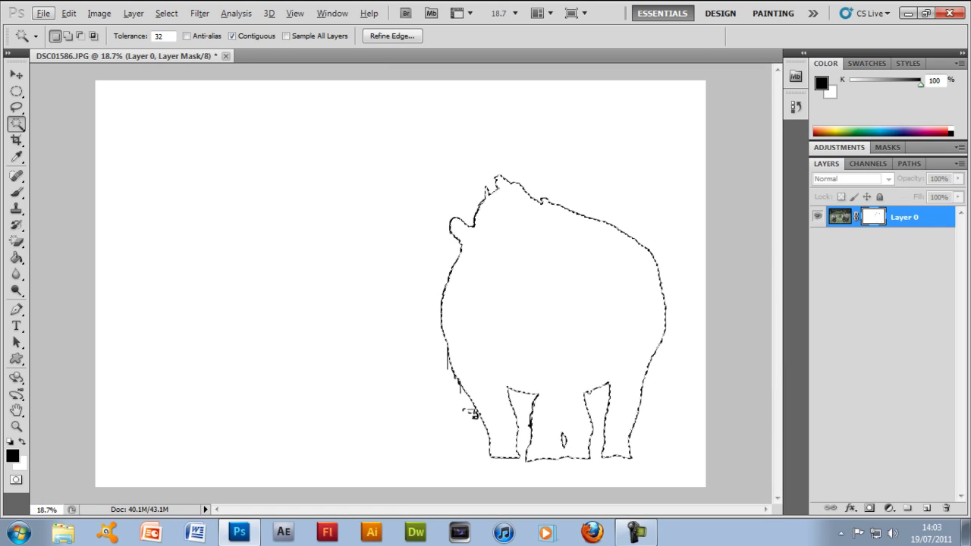
Return to the photo view, cut the selected rhino out of Layer 0's image and paste it onto its own layer
left_click(873, 217)
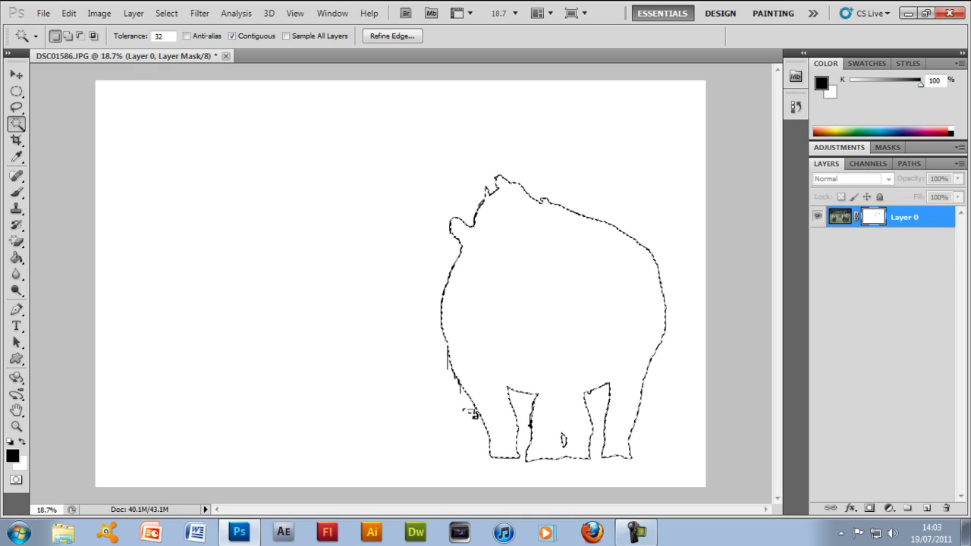
left_click(872, 217, "alt")
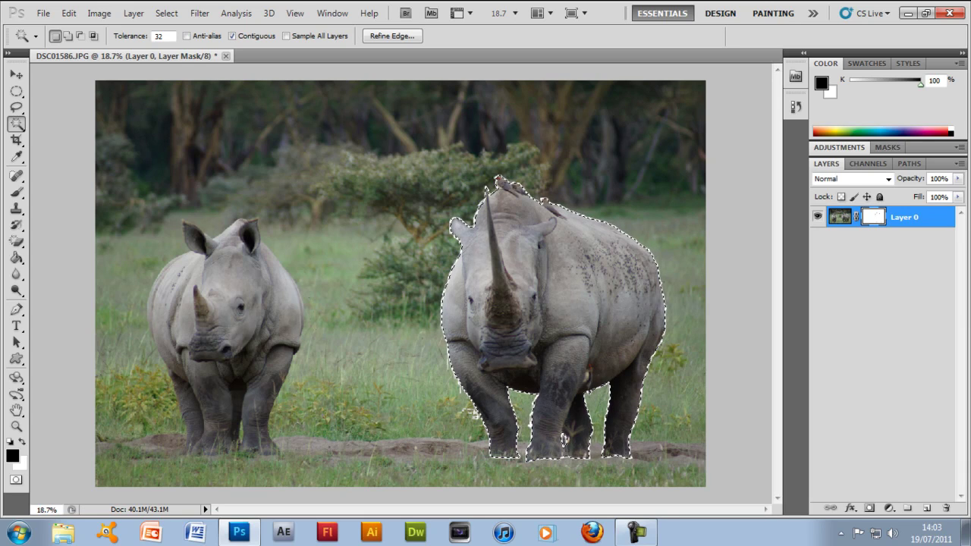
key("ctrl+x")
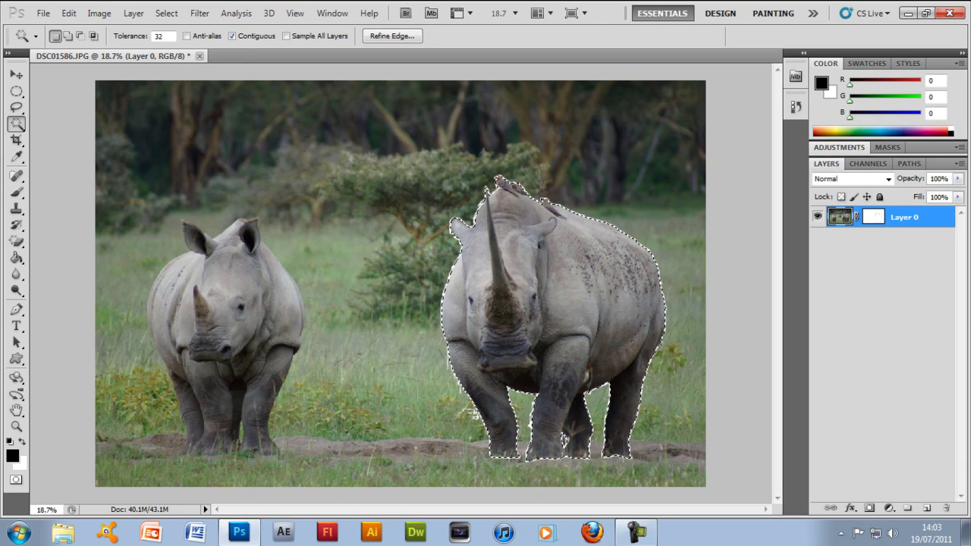
key("ctrl+x")
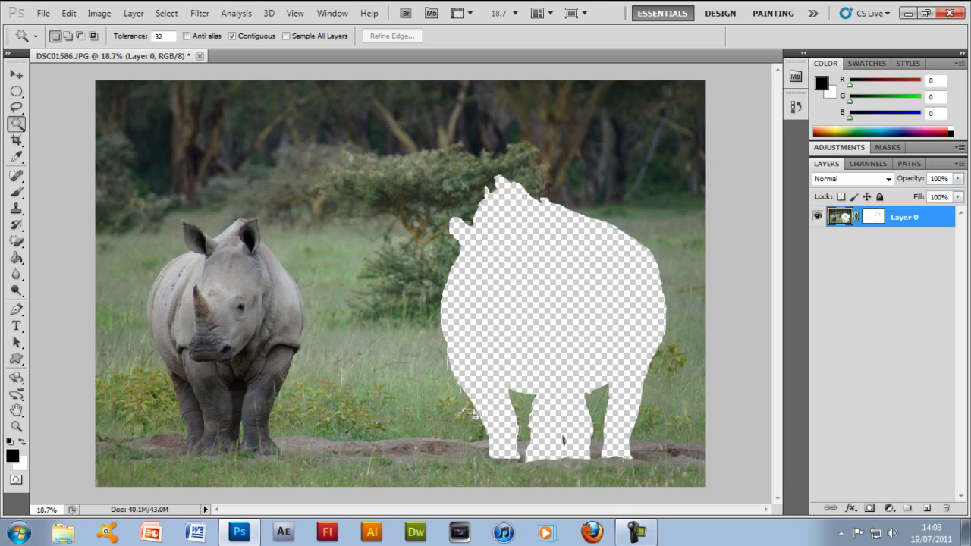
key("ctrl+v")
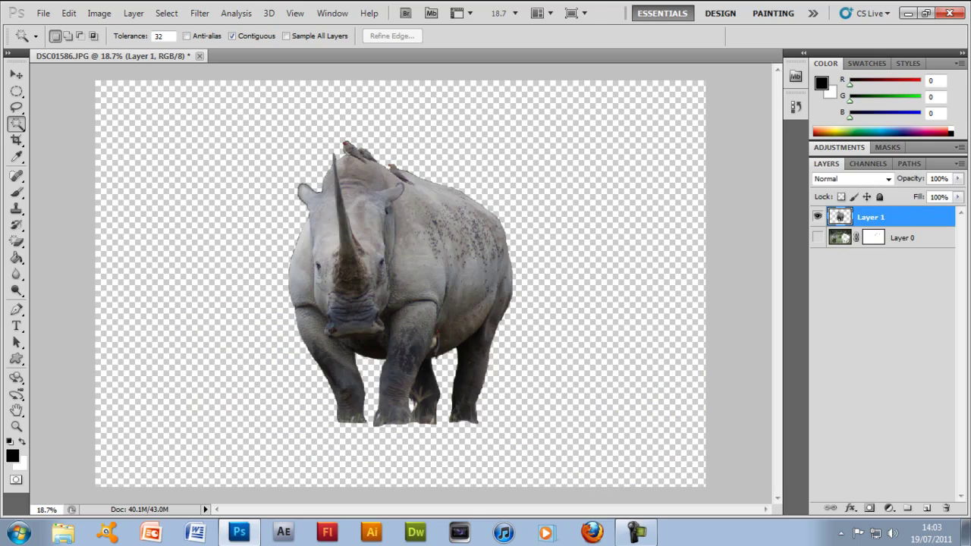
Move the pasted rhino towards the right side of the canvas and make Layer 0 visible beneath it
key("v")
left_click_drag(395, 265, 518, 271)
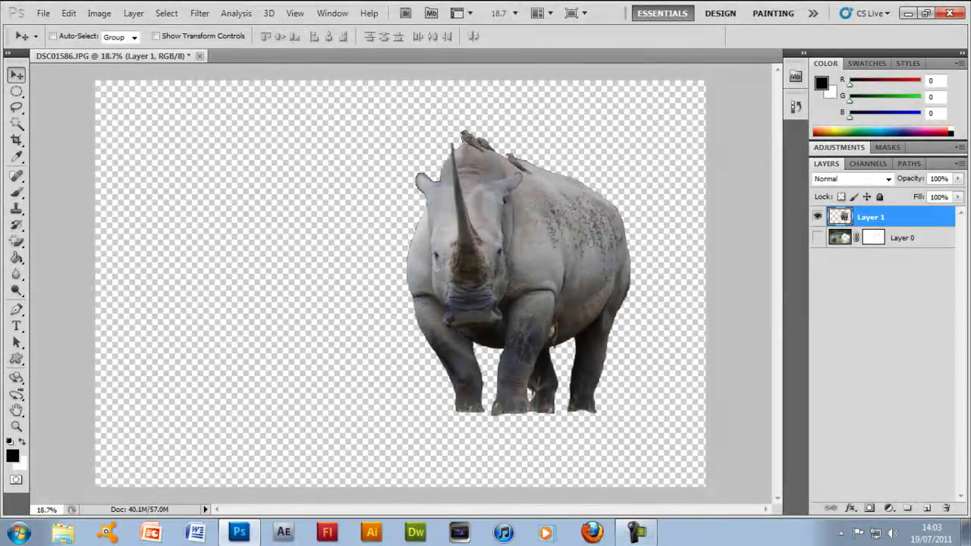
left_click(902, 237)
left_click(818, 237)
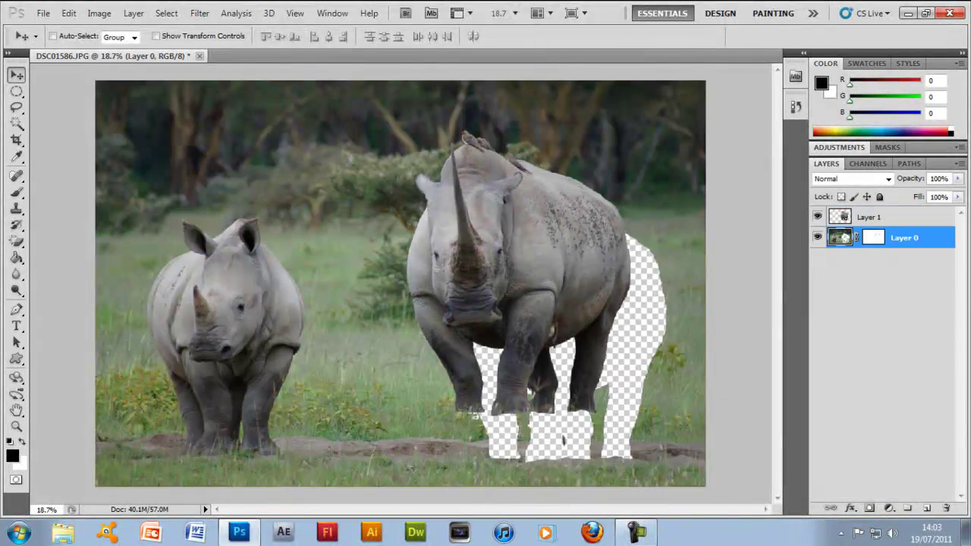
Move the cut-out rhino on Layer 1 over its hole and on to beside the smaller rhino, and start Free Transform on it
left_click(871, 217)
left_click_drag(518, 270, 552, 313)
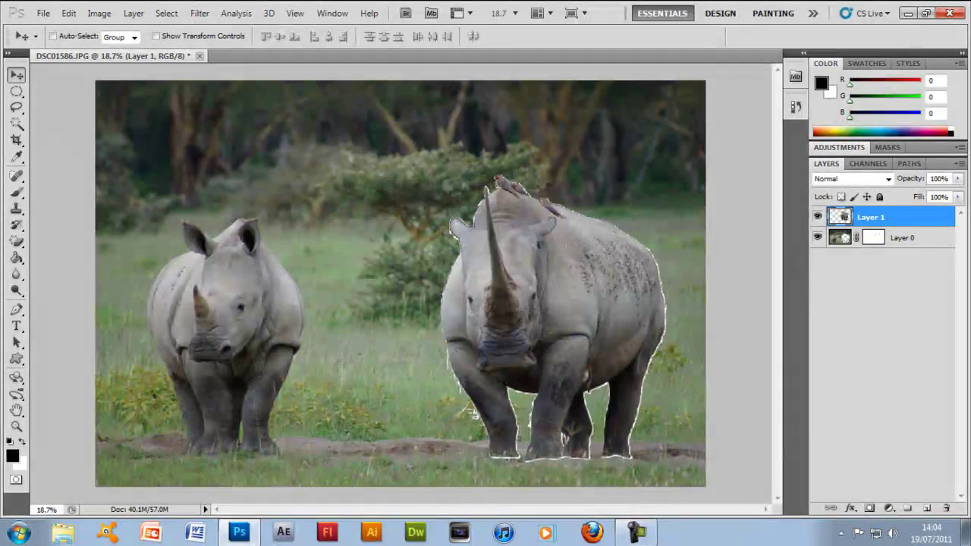
left_click_drag(470, 413, 319, 416)
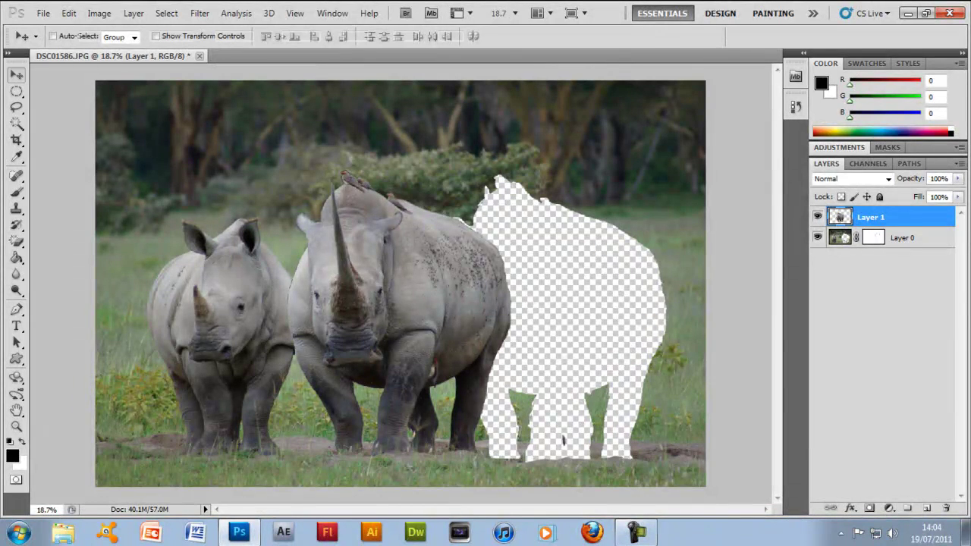
key("ctrl+t")
mouse_move(512, 169)
left_mouse_down()
mouse_move(466, 144)
mouse_move(512, 169)
left_mouse_up()
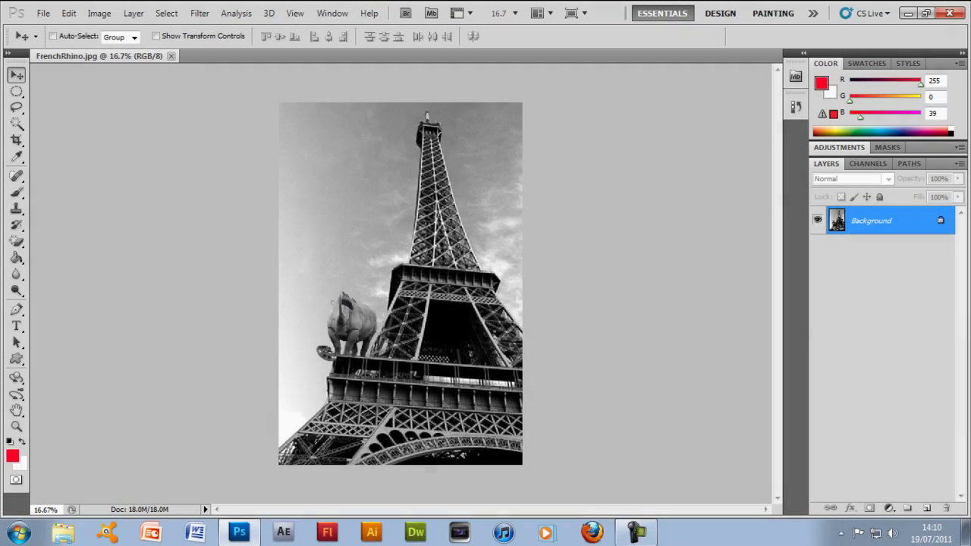
Examine the rhino composited onto the Eiffel Tower ledge in FrenchRhino.jpg
scroll(330, 316, "up", 4)
scroll(294, 375, "up", 4)
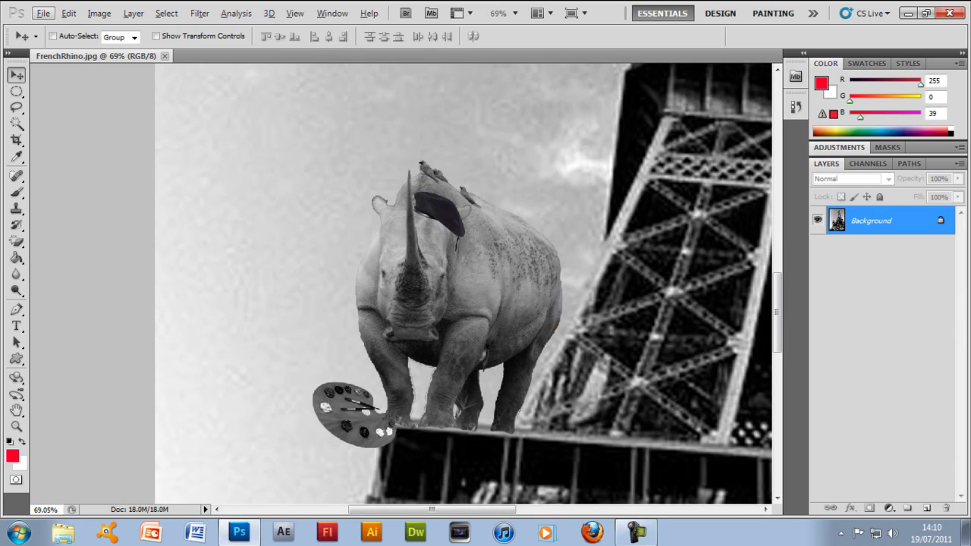
scroll(545, 326, "down", 5)
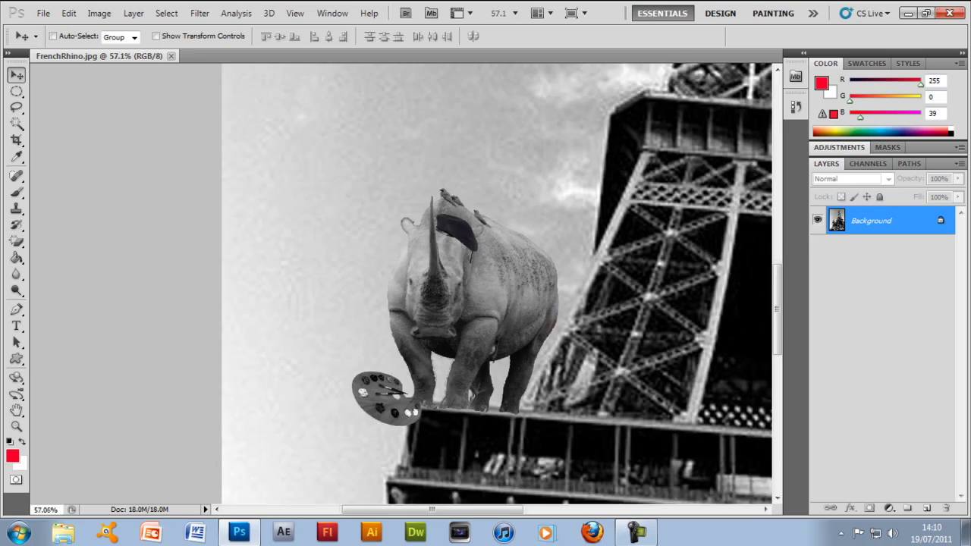
scroll(545, 326, "down", 3)
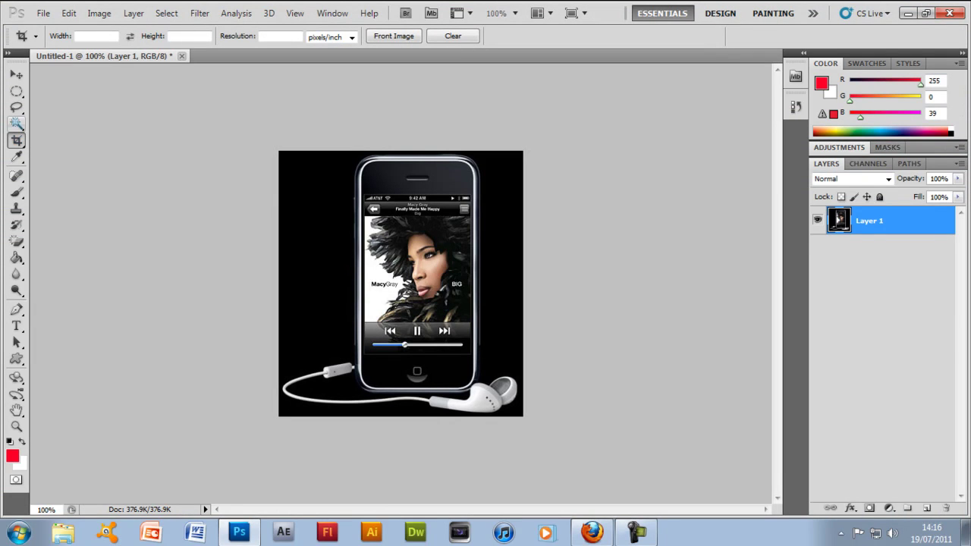
left_click(16, 123)
left_click(15, 241)
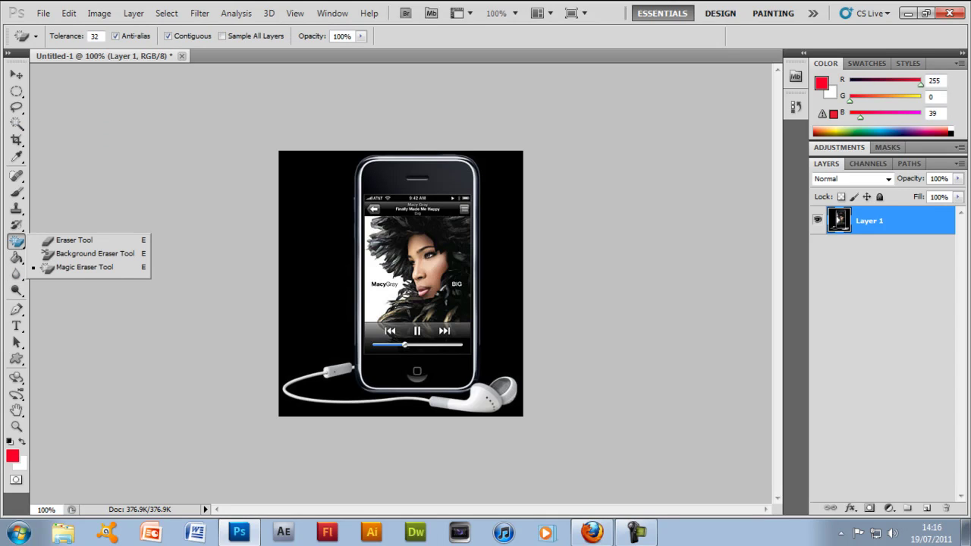
left_click(73, 240)
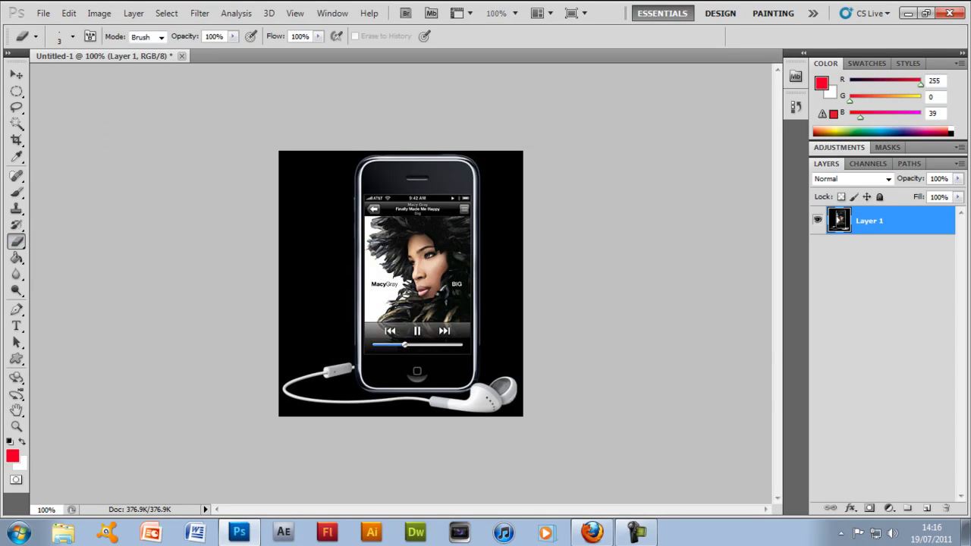
Erase the black background around the phone and inside the earphone cable loop with the Magic Eraser at tolerance 32
left_click(16, 241)
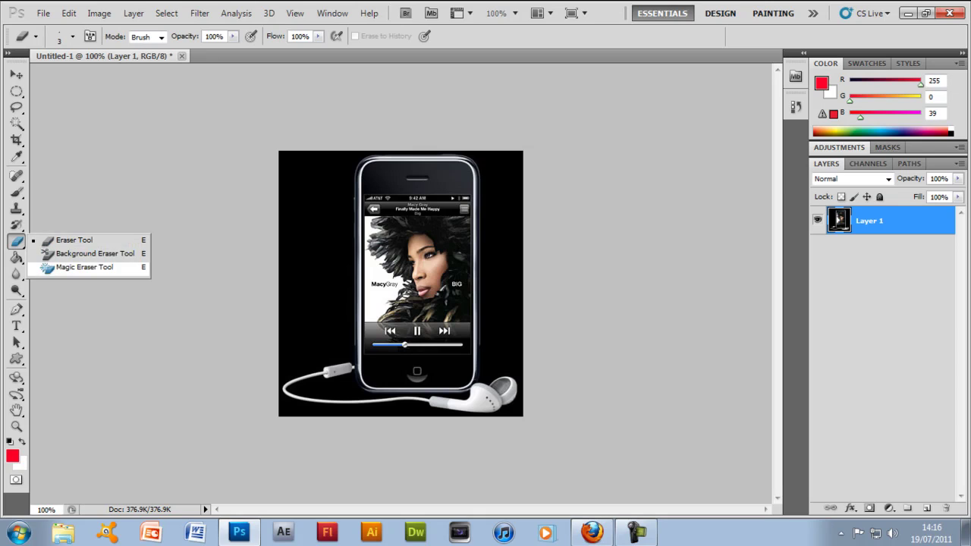
left_click(84, 267)
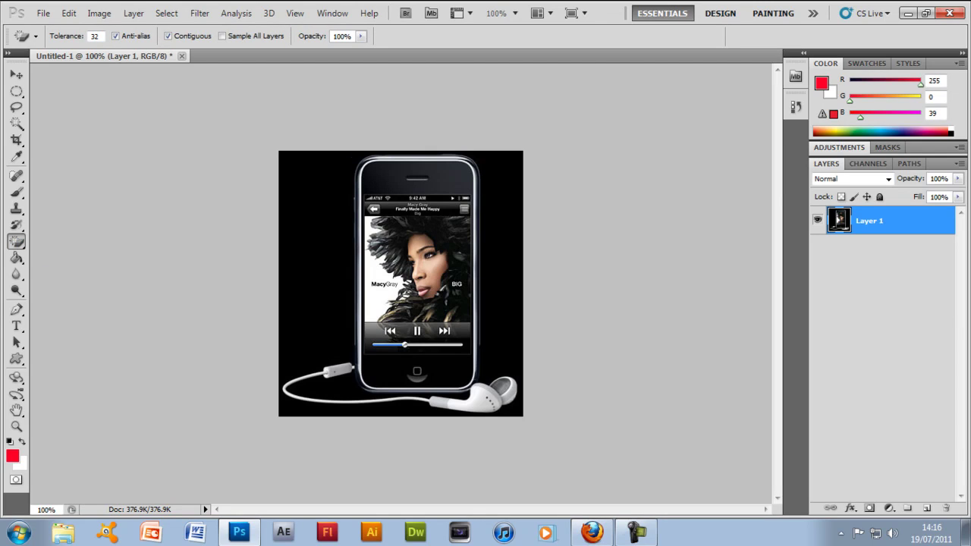
left_click(321, 245)
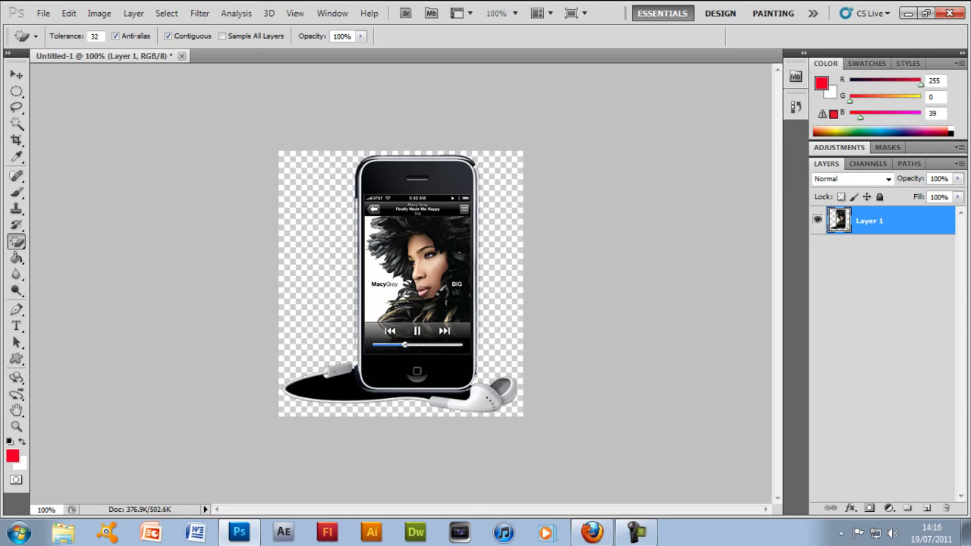
left_click(315, 391)
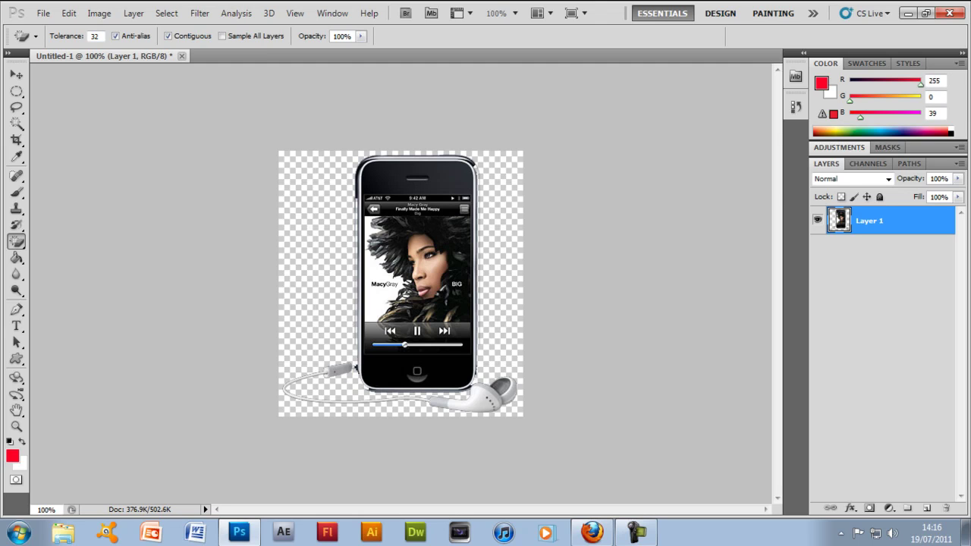
Erase the leftover dark slivers under the phone's lower edge and between the phone and the earbud with the Magic Eraser
scroll(464, 381, "up", 5)
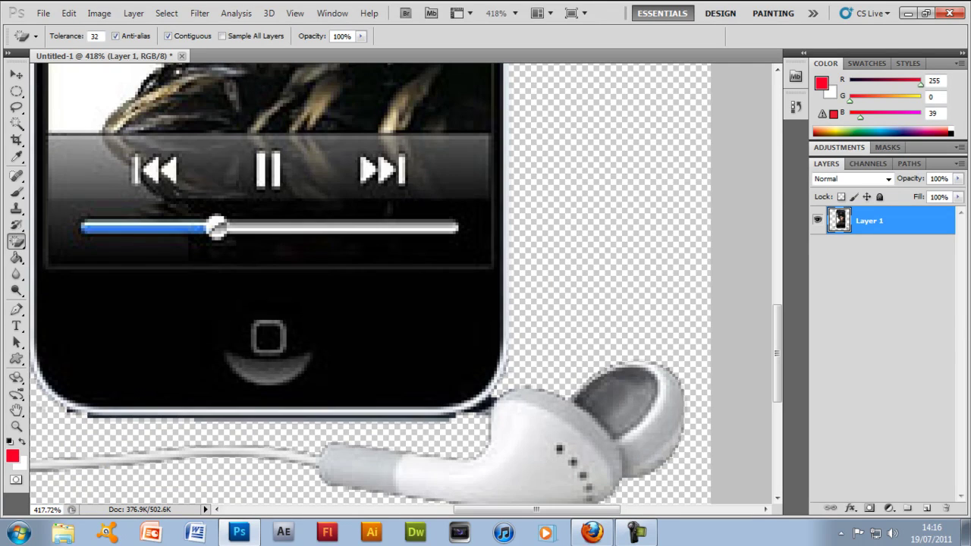
left_click(432, 417)
left_click(479, 409)
scroll(486, 425, "down", 5)
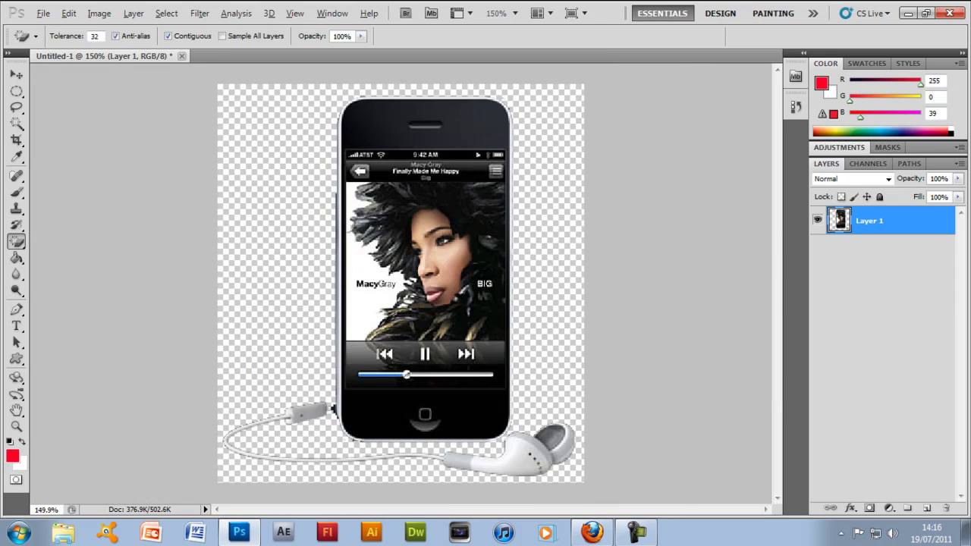
Erase the remaining dark specks between the phone's lower-left edge and the earphone remote with the Magic Eraser
left_click(334, 411)
scroll(401, 283, "down", 2)
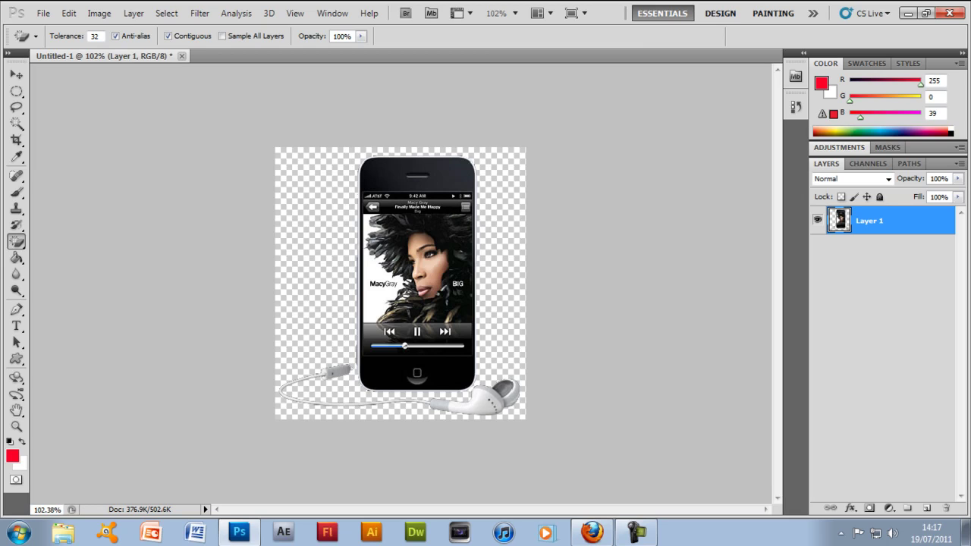
left_click(357, 342)
Move the cut-out phone and earphones on Layer 1 slightly up and to the left on the canvas
key("v")
mouse_move(416, 273)
left_mouse_down()
mouse_move(413, 283)
mouse_move(435, 267)
mouse_move(406, 277)
left_mouse_up()
key("Up")
key("Up")
key("Up")
key("Up")
key("Up")
key("Up")
key("Up")
key("Up")
key("Up")
key("Up")
key("Up")
key("Up")
key("Up")
key("Up")
key("Right")
key("Right")
key("Right")
key("Right")
key("Right")
key("Right")
key("Right")
key("Right")
key("Right")
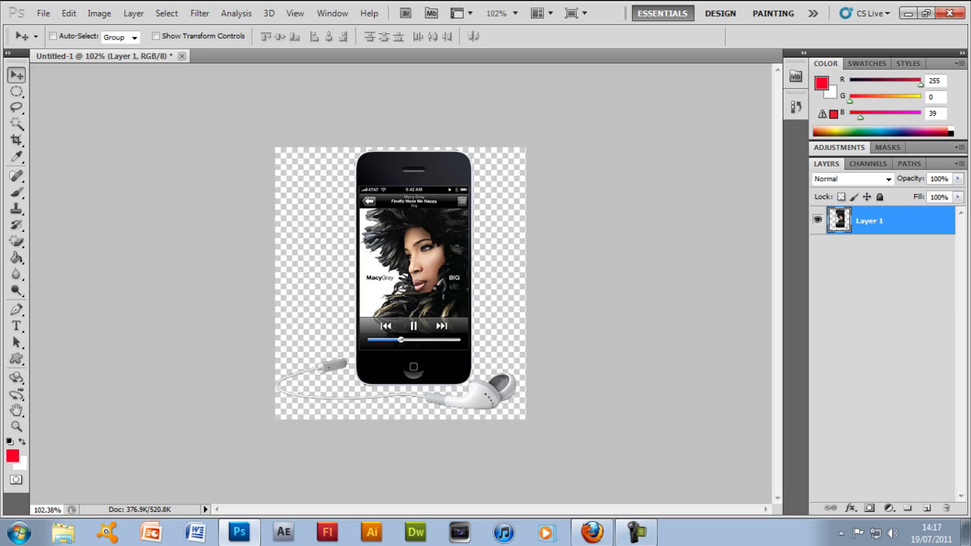
Add a new layer beneath Layer 1, fill it with the red foreground colour, and check the phone cut-out against it
left_click(927, 508)
key("ctrl+bracketleft")
key("g")
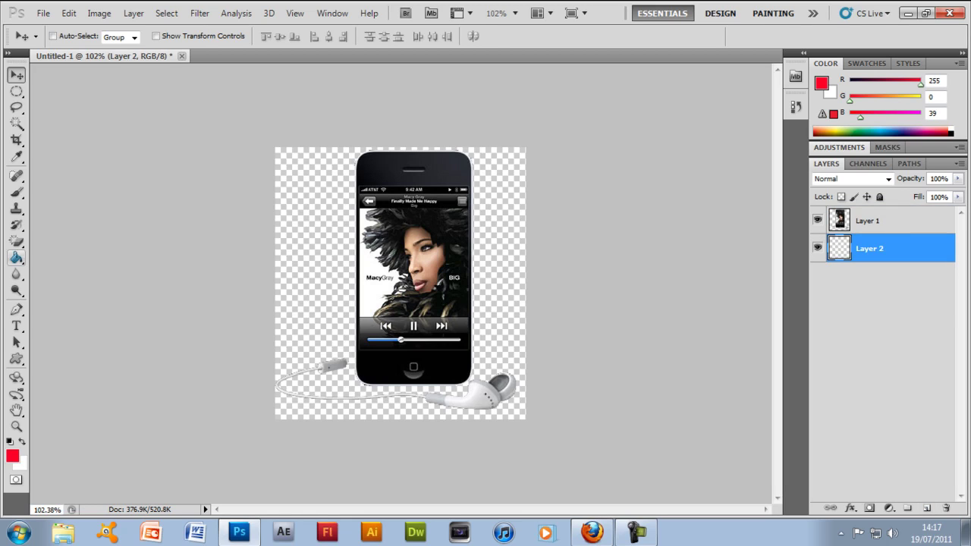
left_click(17, 257)
left_click(317, 244)
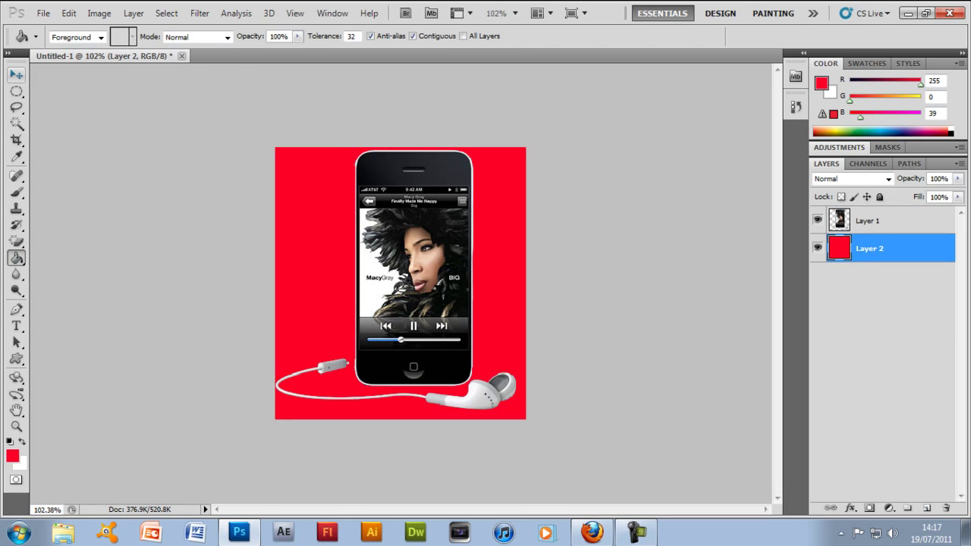
key("v")
mouse_move(464, 288)
left_mouse_down()
mouse_move(495, 288)
mouse_move(444, 289)
mouse_move(464, 288)
left_mouse_up()
scroll(463, 391, "up", 3)
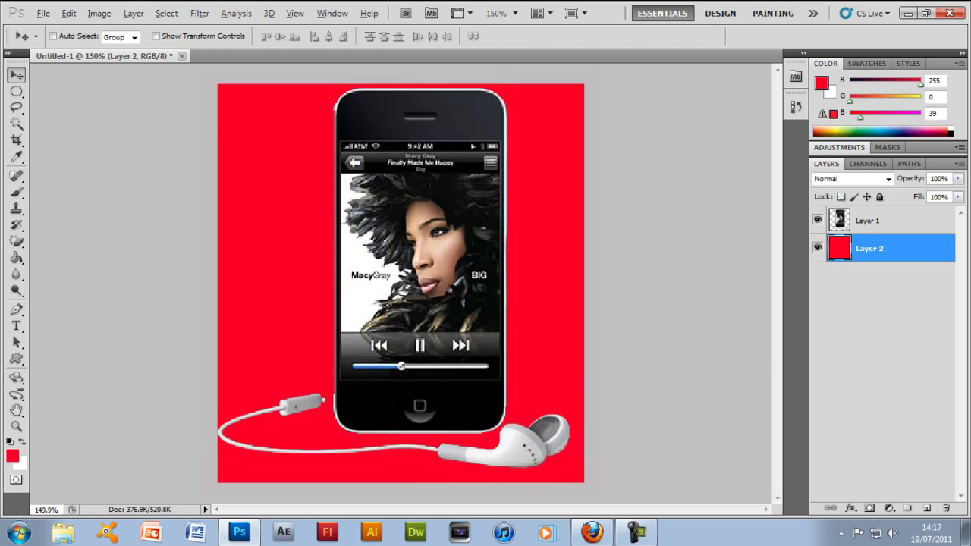
scroll(463, 391, "down", 2)
scroll(463, 390, "up", 4)
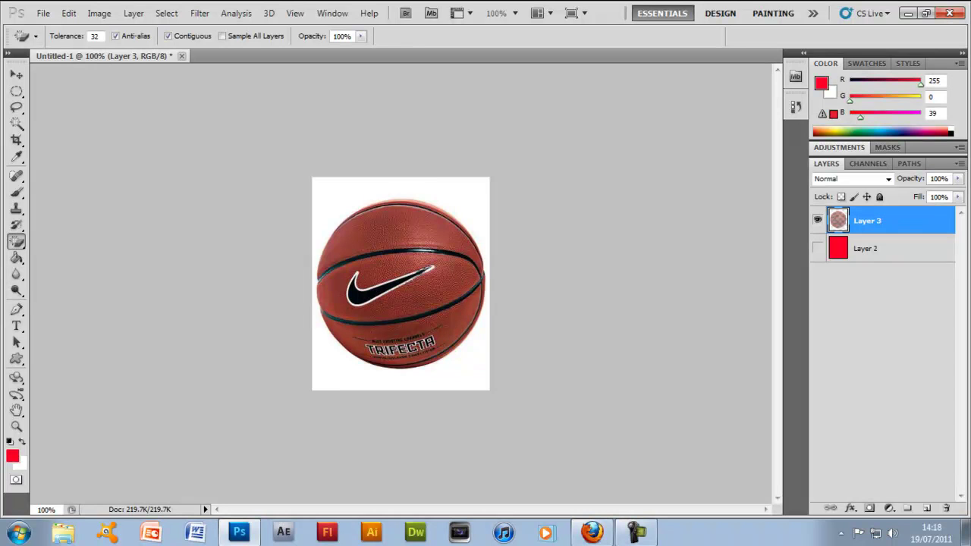
Erase the white background around the basketball on Layer 3 with the Magic Eraser at tolerance 32 and inspect the ball's edges
left_click(461, 369)
left_click(16, 74)
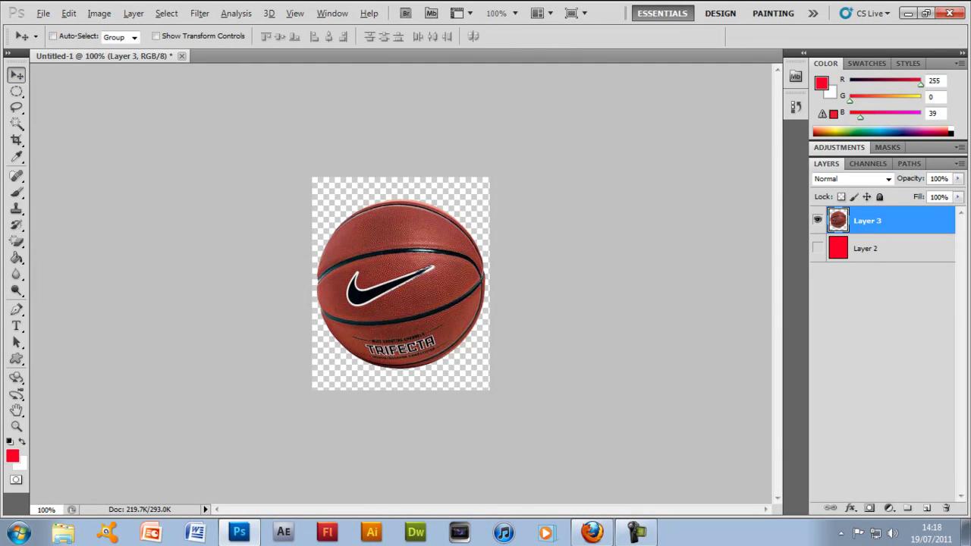
scroll(360, 270, "up", 6)
scroll(232, 228, "up", 1)
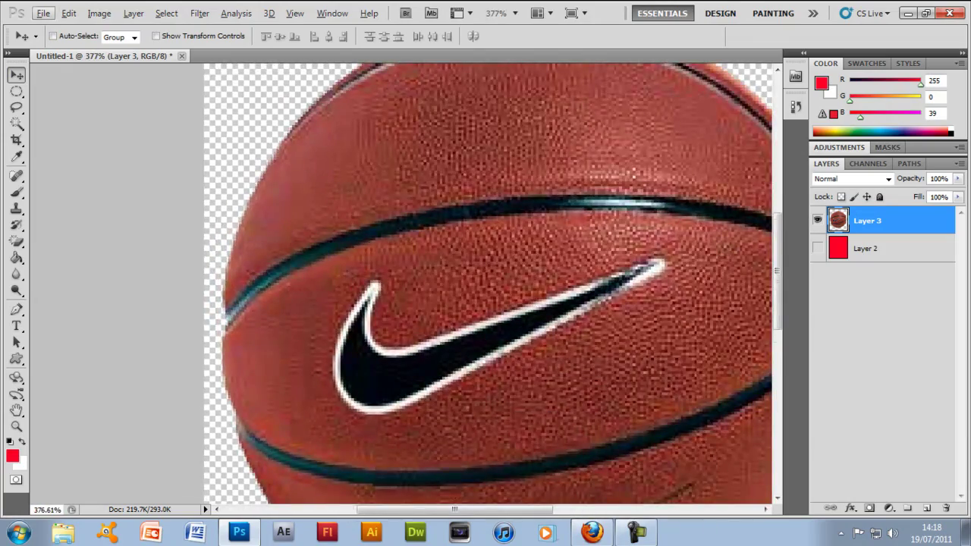
scroll(364, 254, "down", 4)
scroll(516, 273, "up", 5)
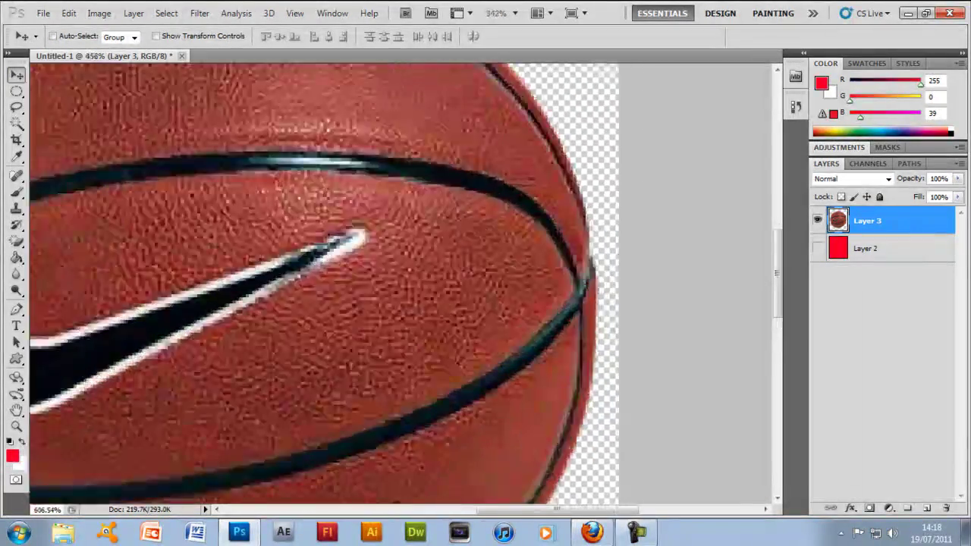
scroll(478, 270, "down", 5)
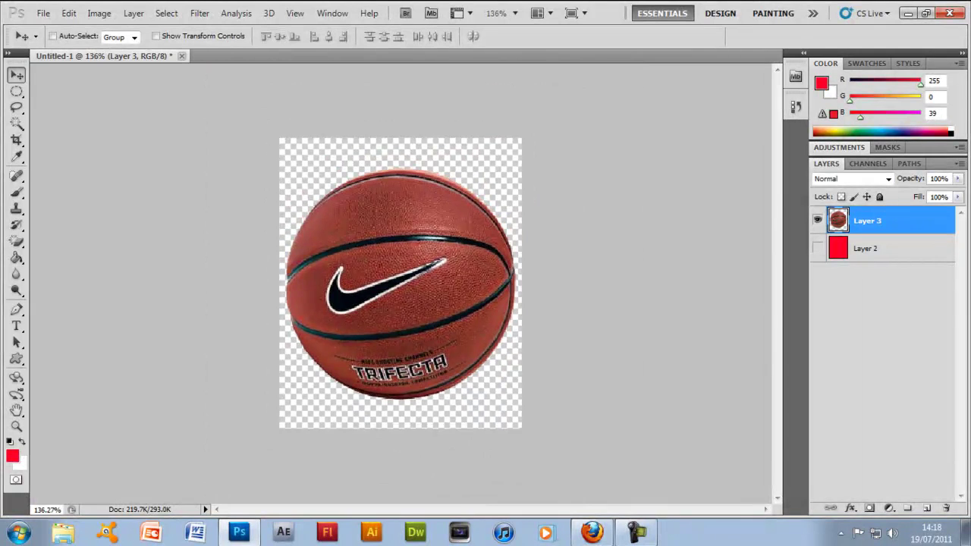
scroll(401, 283, "down", 2)
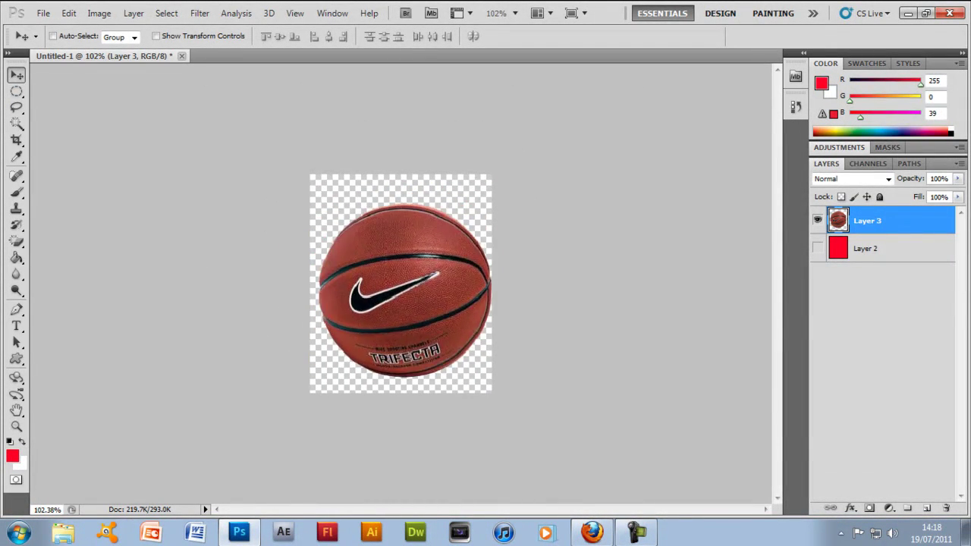
Nudge the cut-out basketball on Layer 3 over to the canvas's left edge
key("Left")
key("Left")
key("Left")
key("Left")
key("Left")
key("Left")
key("Left")
key("Left")
key("Left")
key("Left")
key("Left")
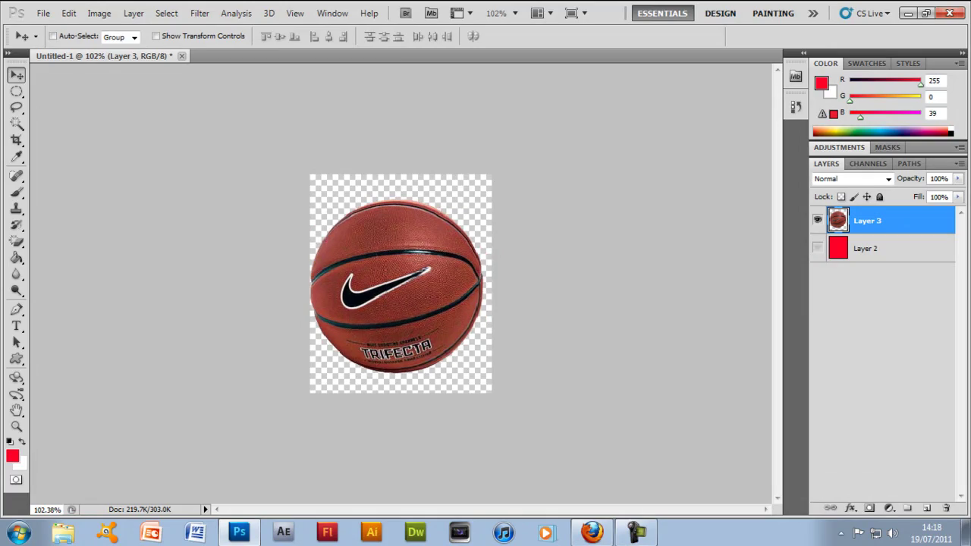
Show the red Layer 2 behind the basketball and check the edges of the cut-out against it
left_click(818, 248)
scroll(471, 298, "up", 12)
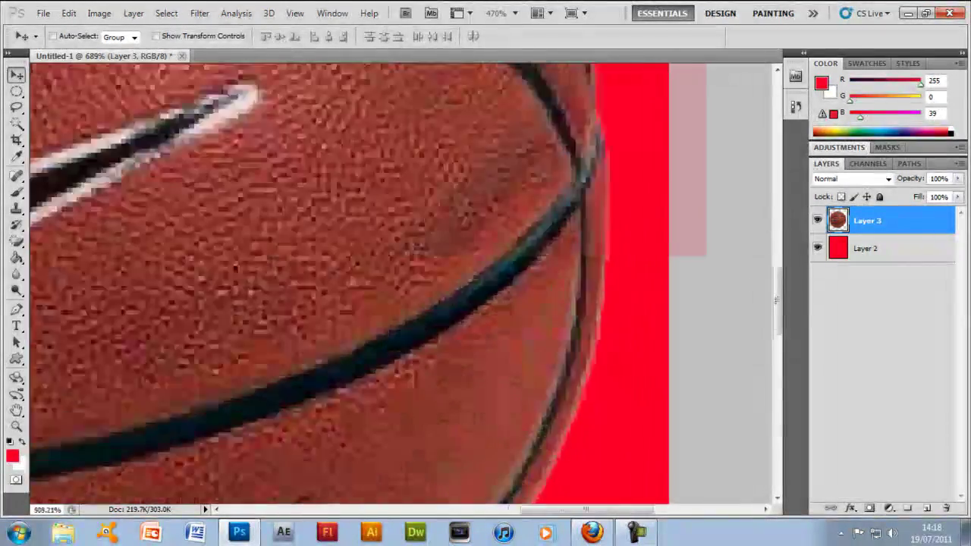
scroll(461, 301, "up", 4)
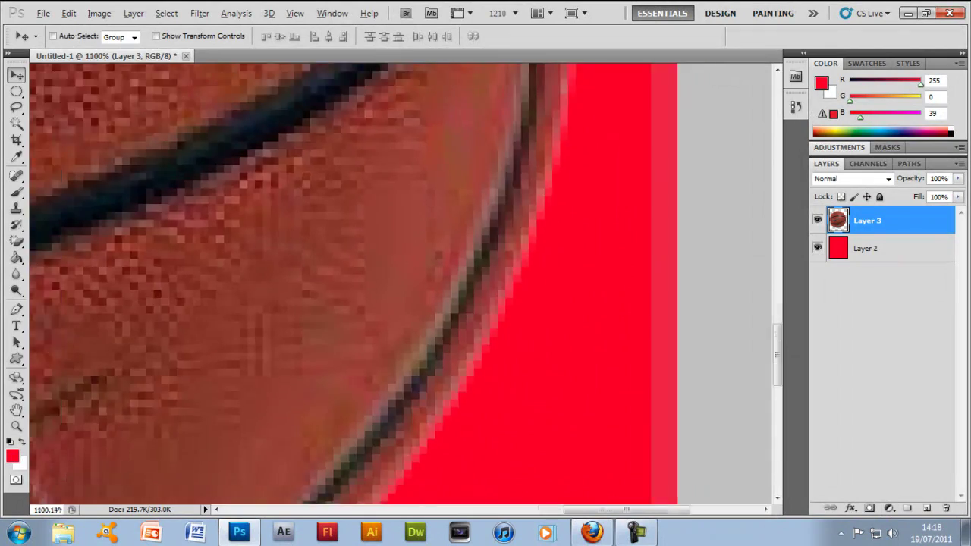
scroll(461, 300, "down", 8)
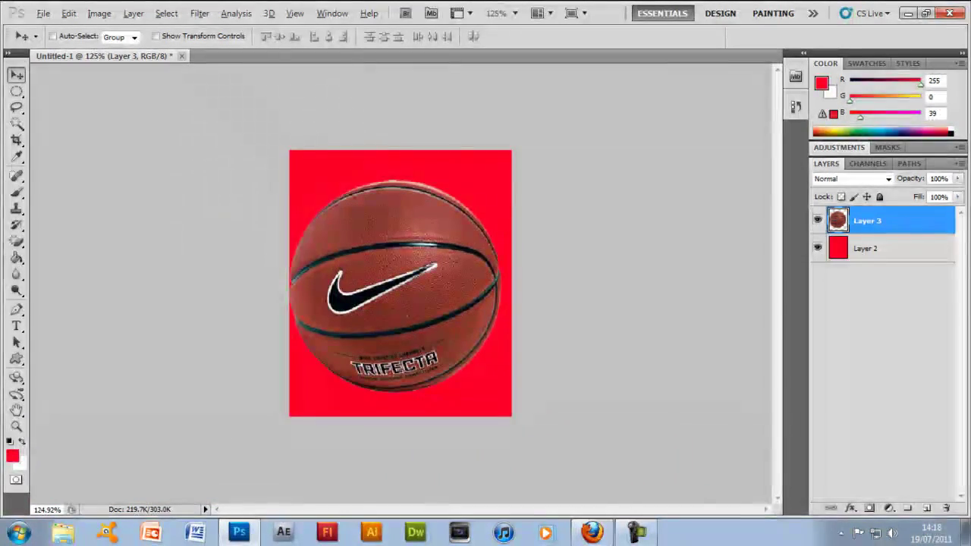
scroll(461, 301, "down", 2)
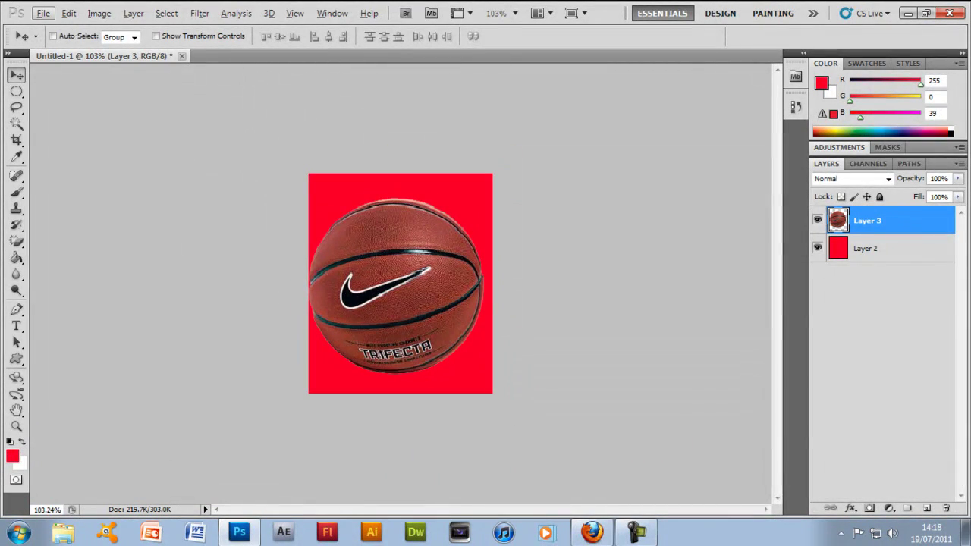
key("alt+bracketleft")
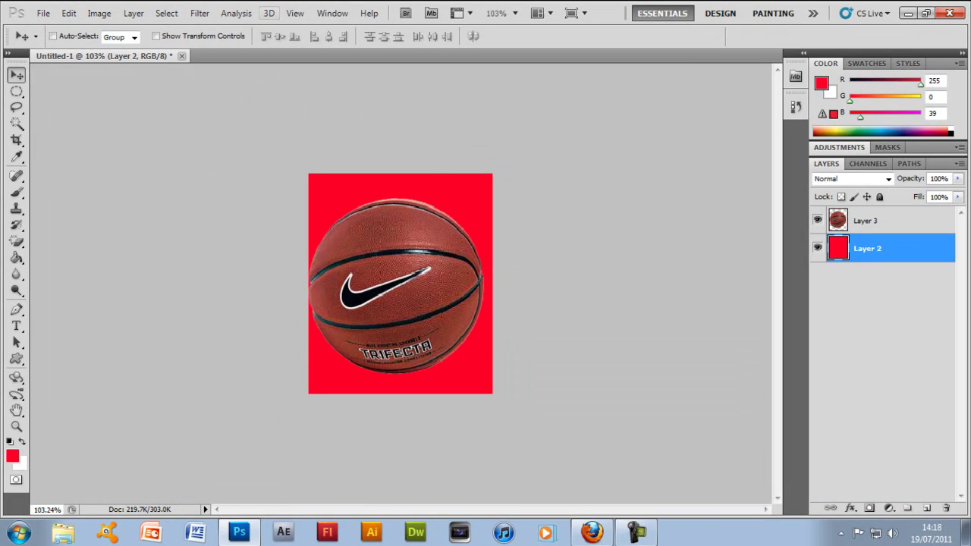
left_click(295, 13)
left_click(319, 155)
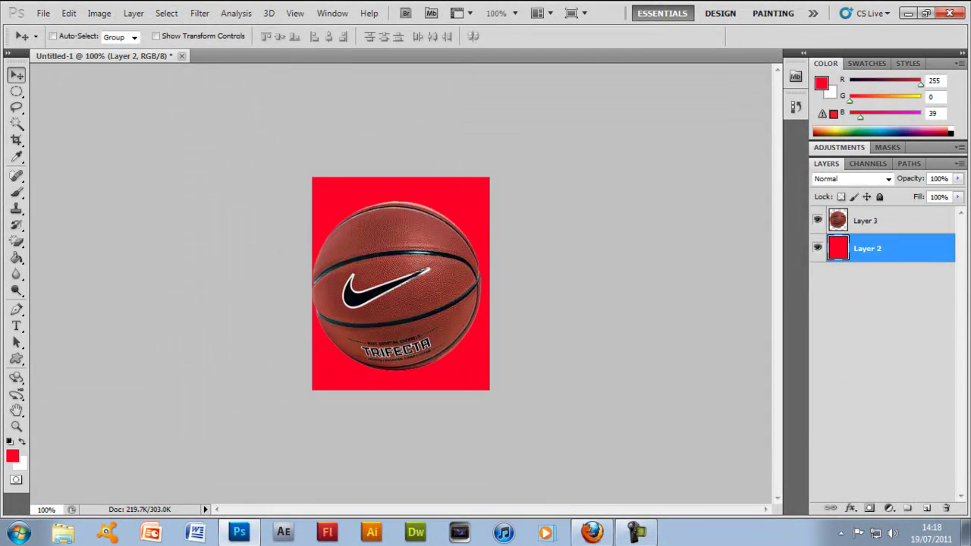
left_click_drag(401, 284, 419, 284)
left_click(865, 220)
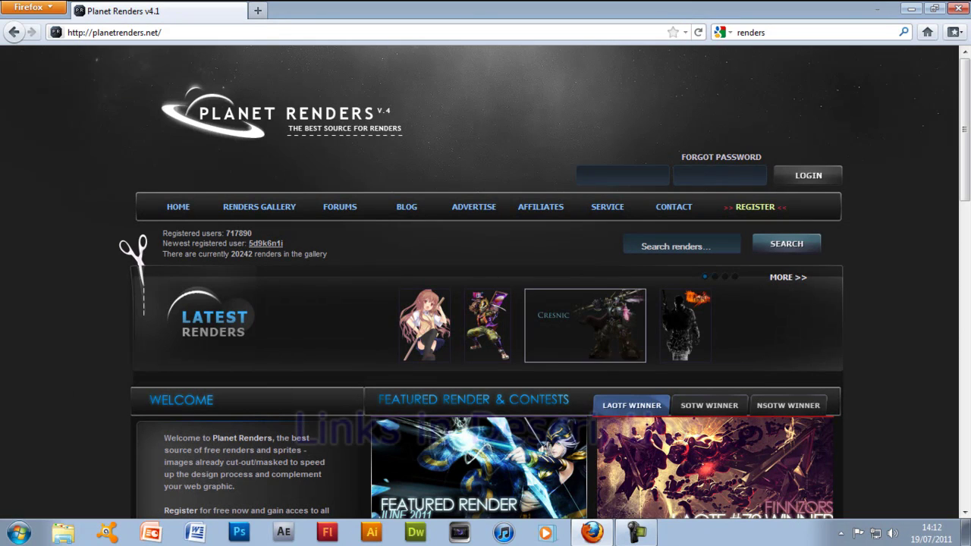
Switch to Firefox and browse the Video/Console Game Renders album on Planet Renders, including pages 3, 9 and 12
scroll(485, 281, "down", 3)
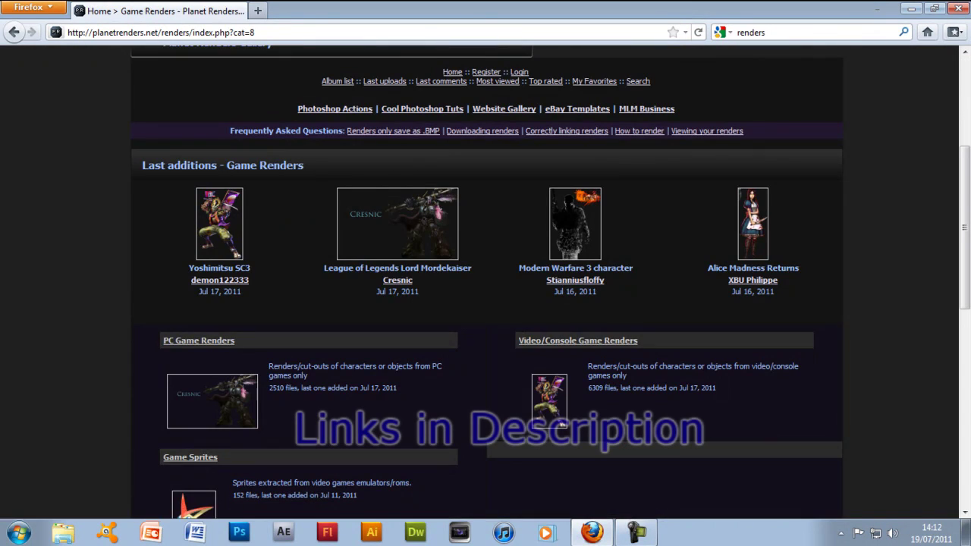
left_click(578, 340)
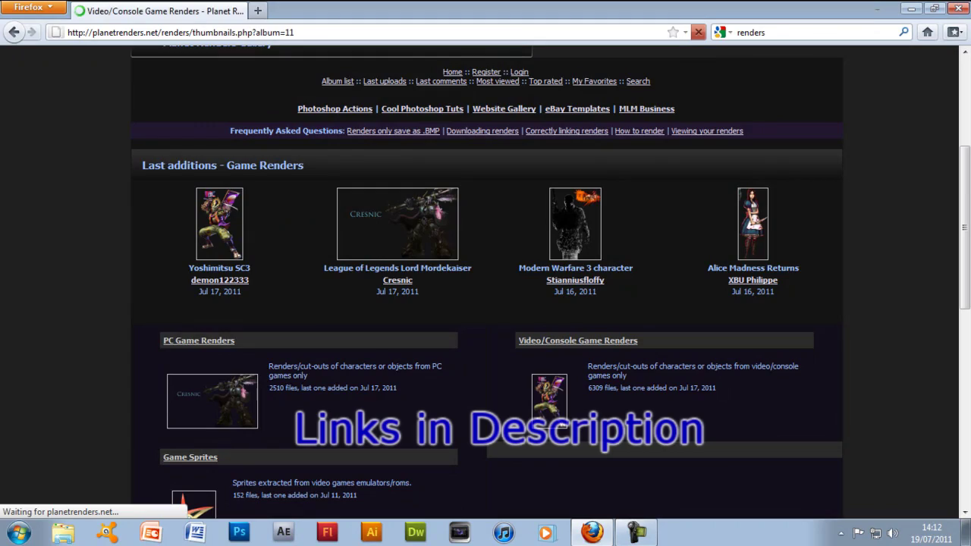
scroll(578, 341, "down", 5)
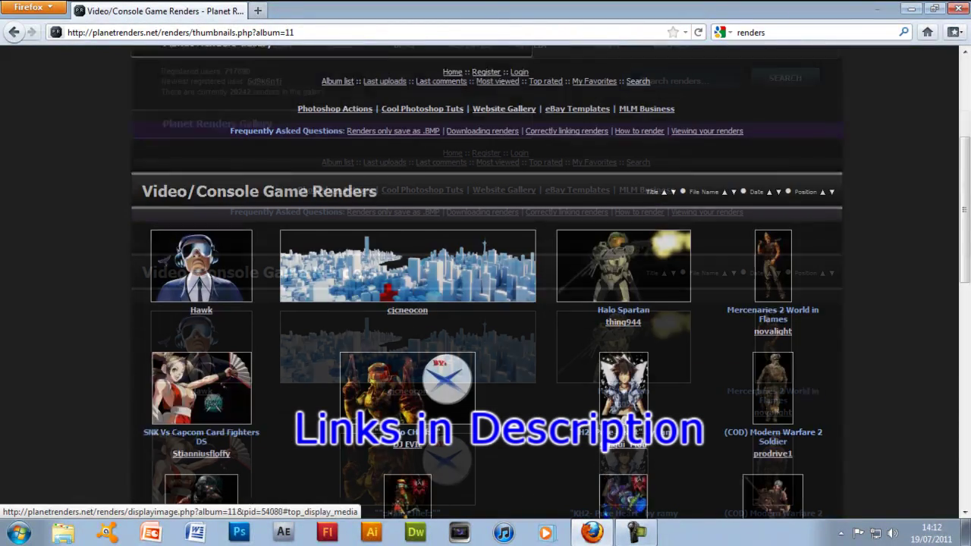
scroll(578, 341, "down", 3)
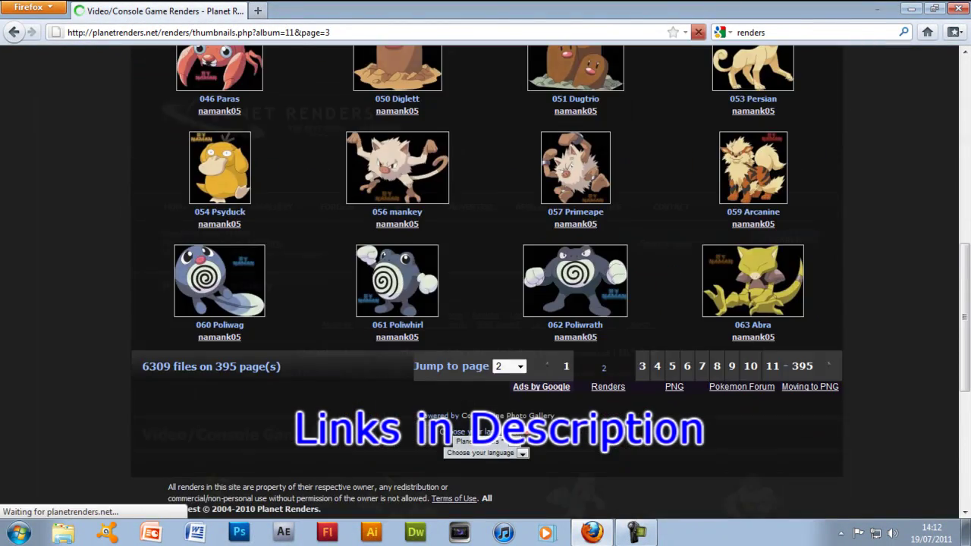
scroll(485, 288, "down", 10)
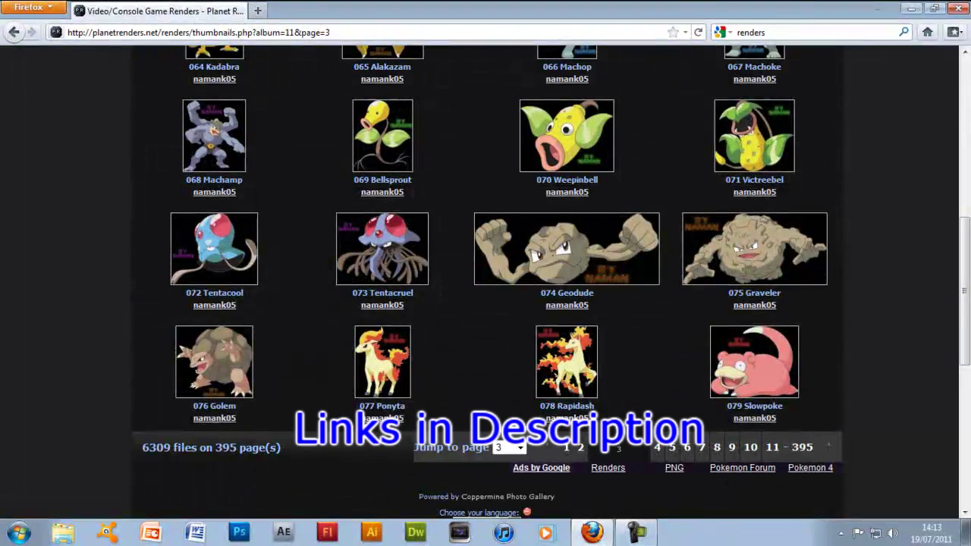
left_click(732, 446)
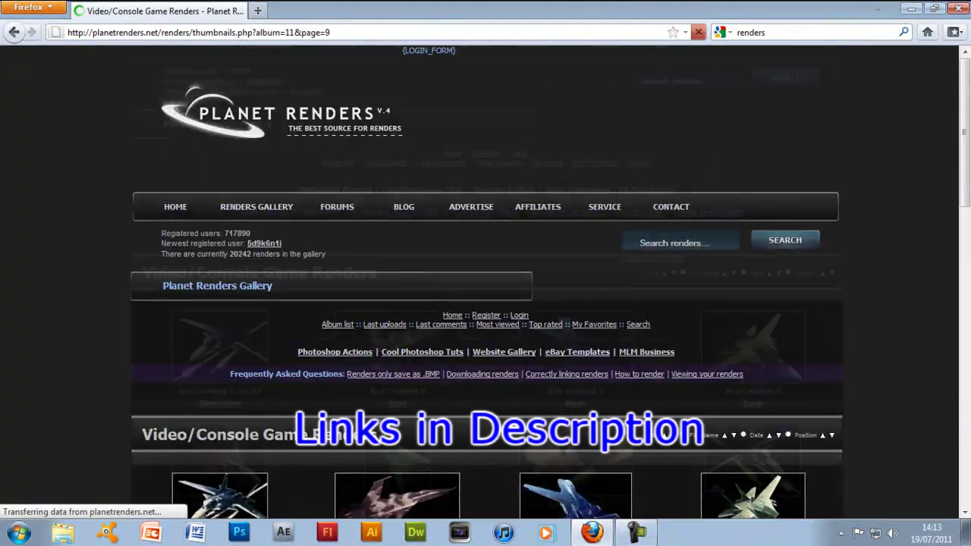
scroll(486, 304, "down", 10)
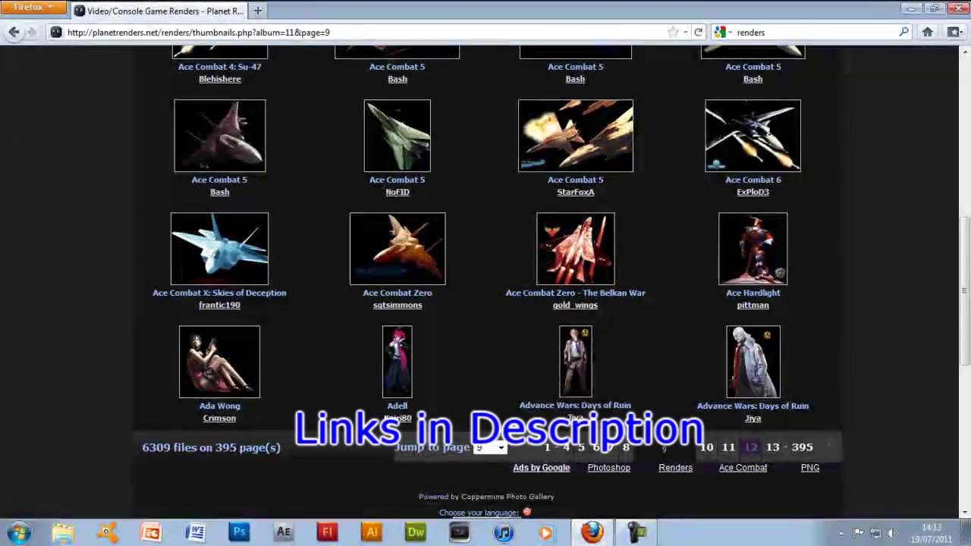
left_click(751, 447)
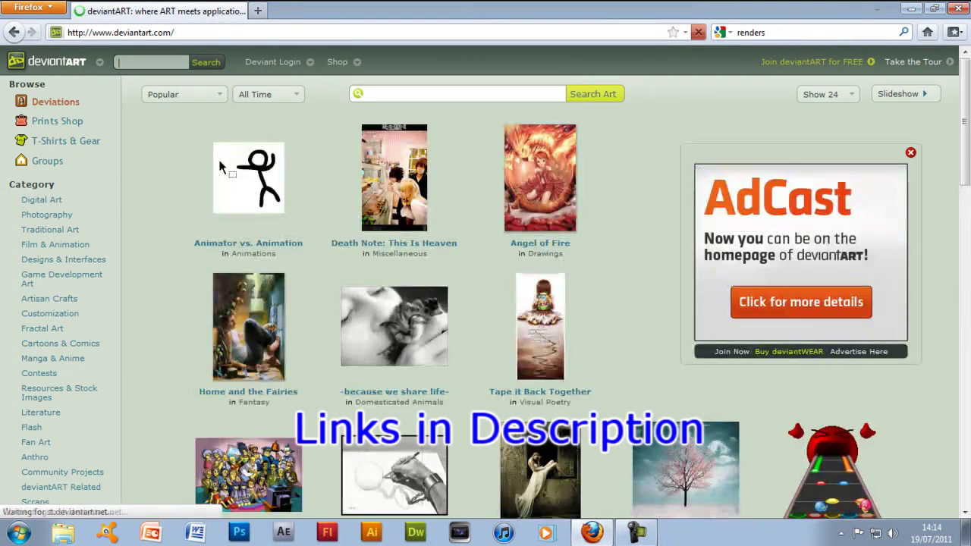
Search deviantART for "renders", view the Renders Dragon ball online picture, and browse the rest of the results
type("renders")
key("Return")
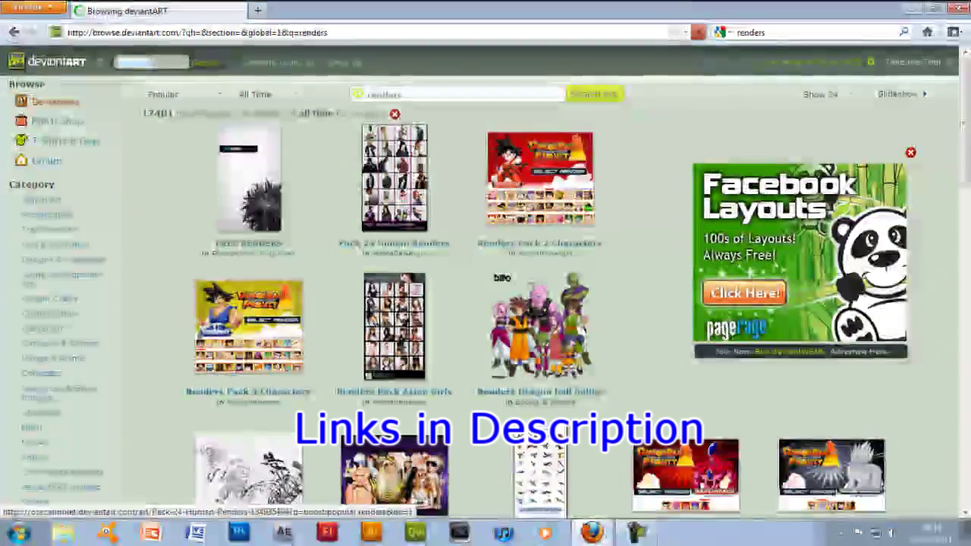
scroll(540, 250, "down", 2)
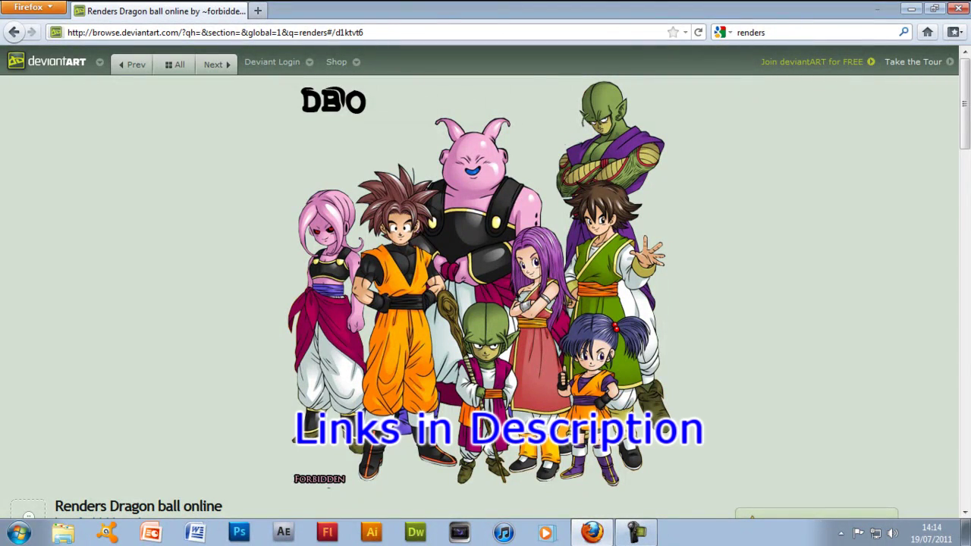
left_click(13, 32)
scroll(643, 119, "down", 10)
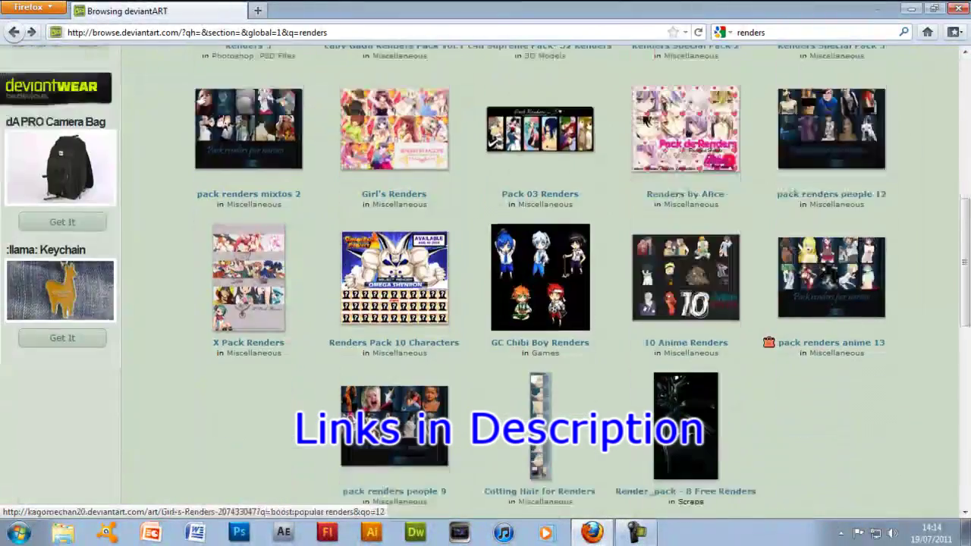
scroll(644, 120, "down", 4)
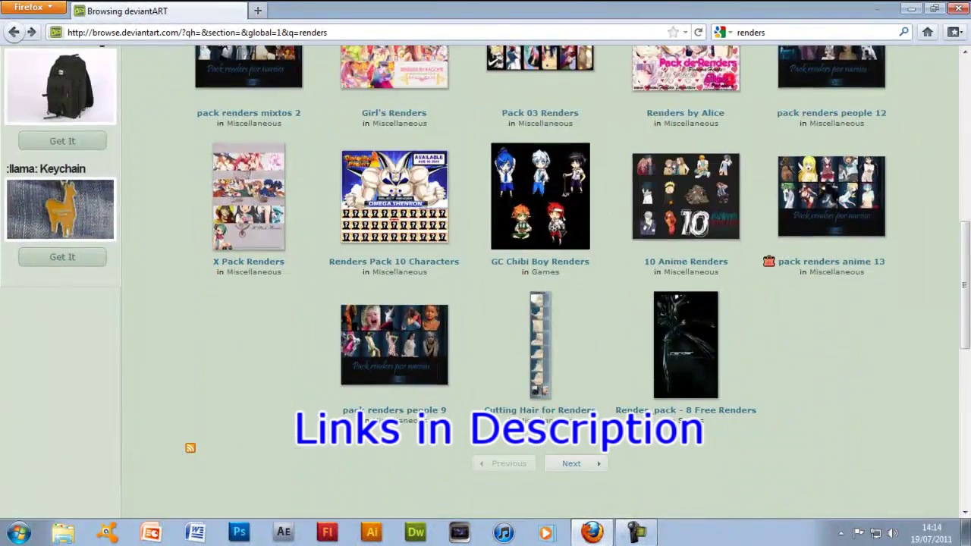